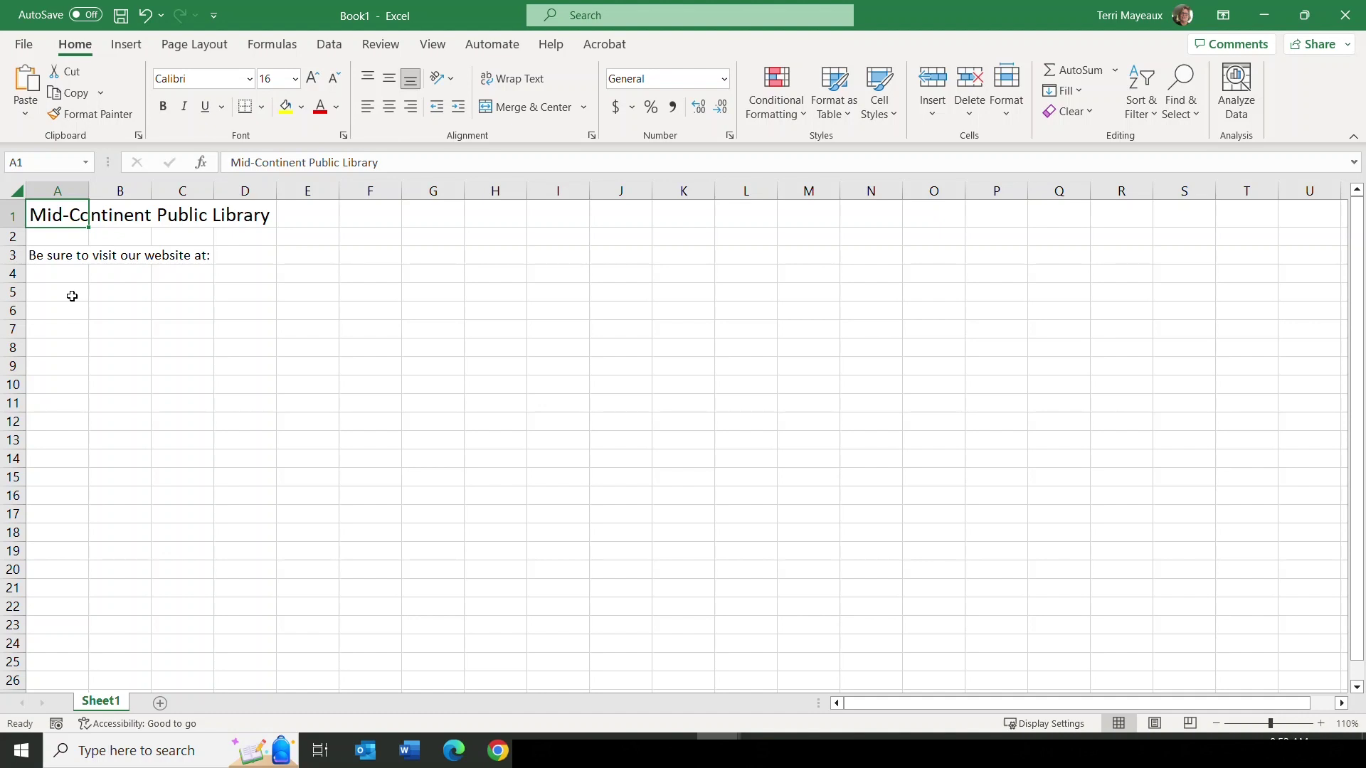
left_click(247, 257)
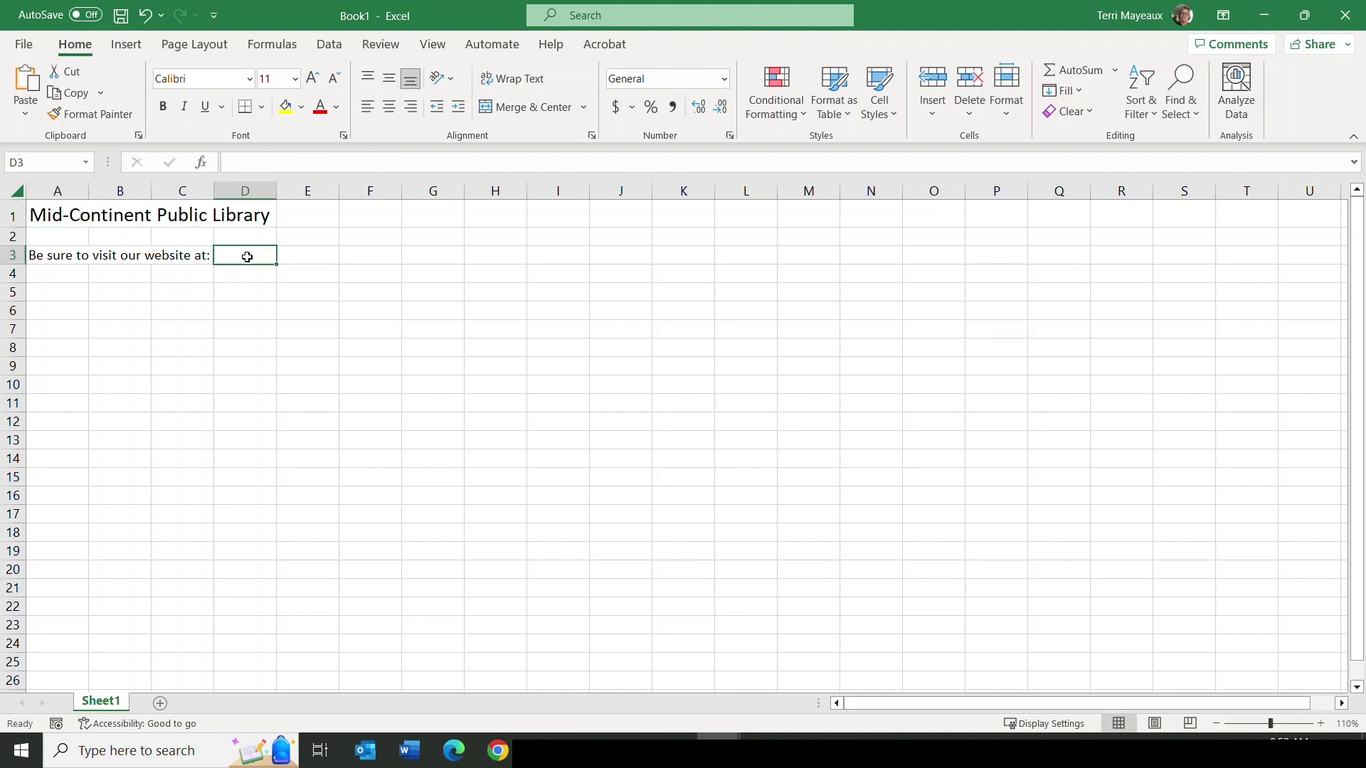
type("ww")
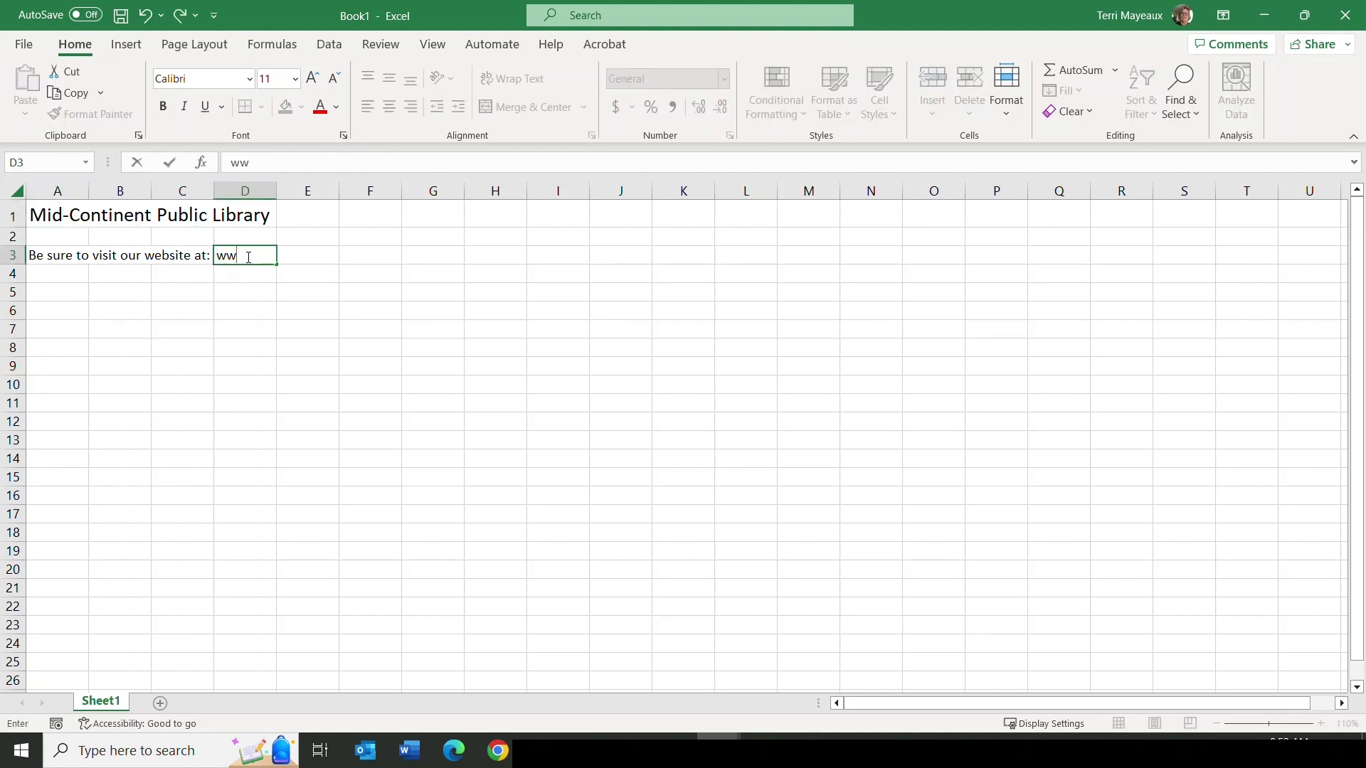
type("w.mymcpl.org")
key("Return")
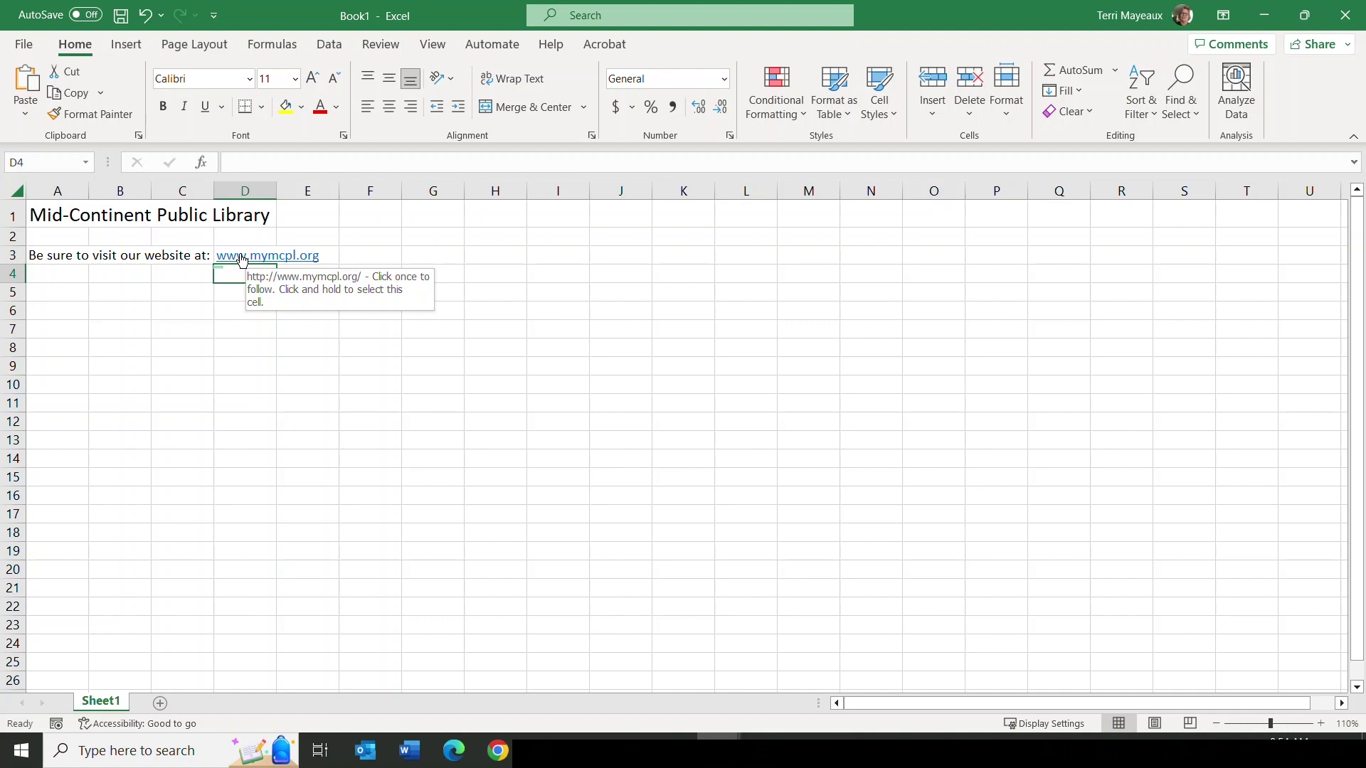
left_click(241, 257)
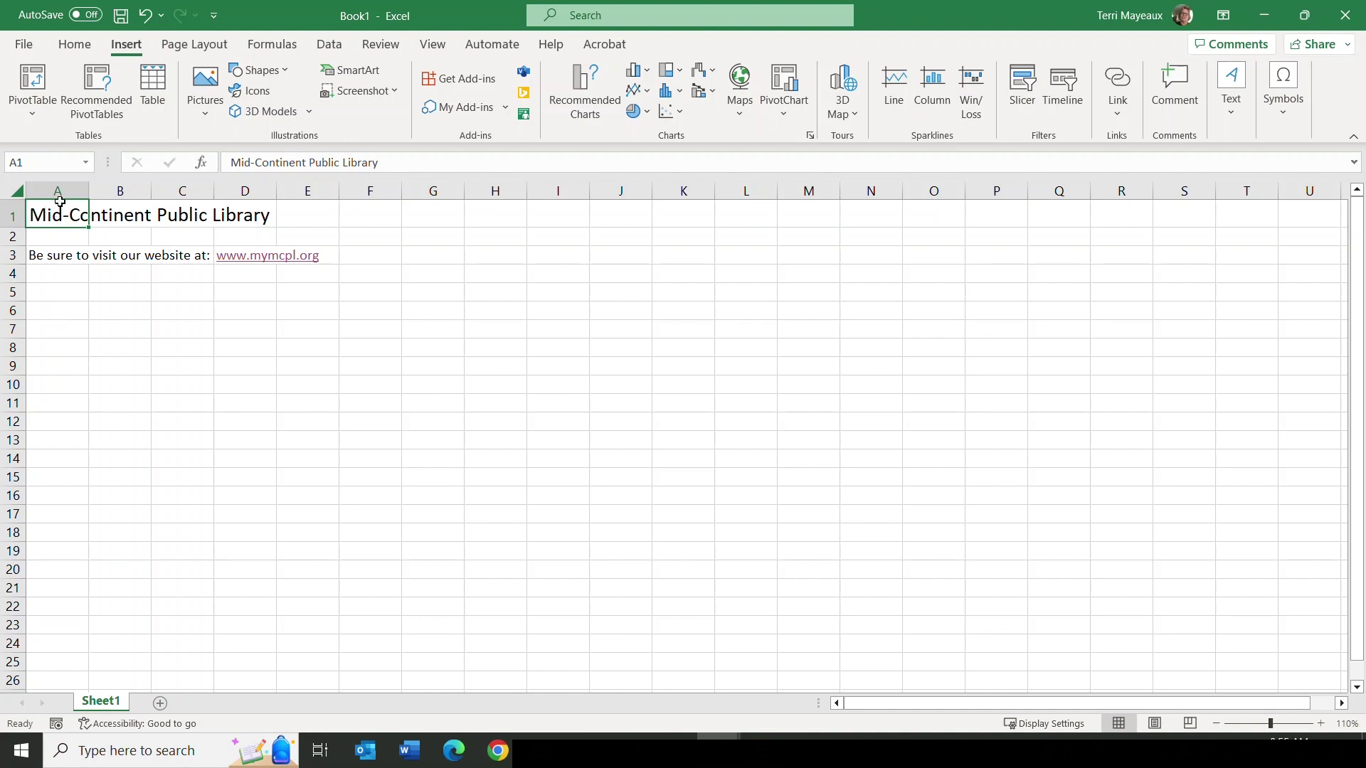
Show the recent-files list from the Insert tab's Link drop-down.
left_click(76, 45)
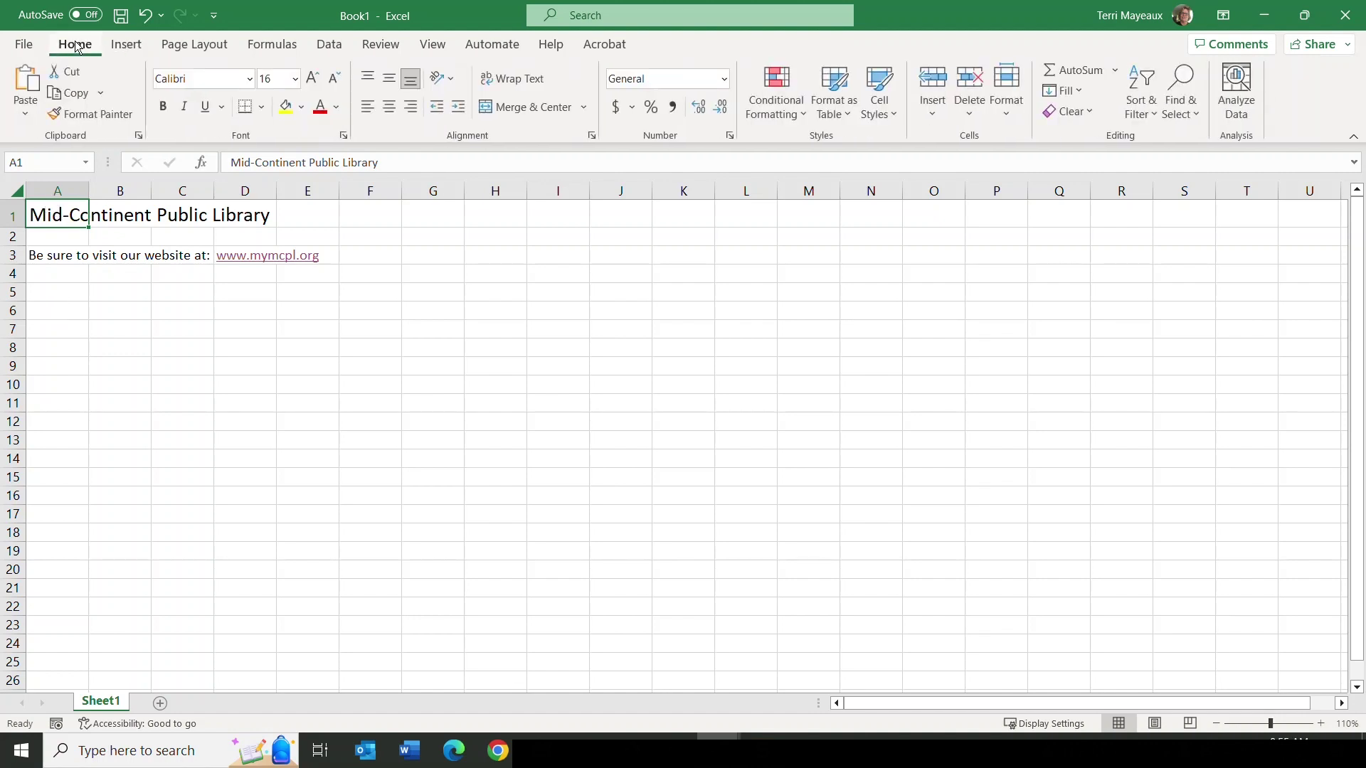
left_click(126, 47)
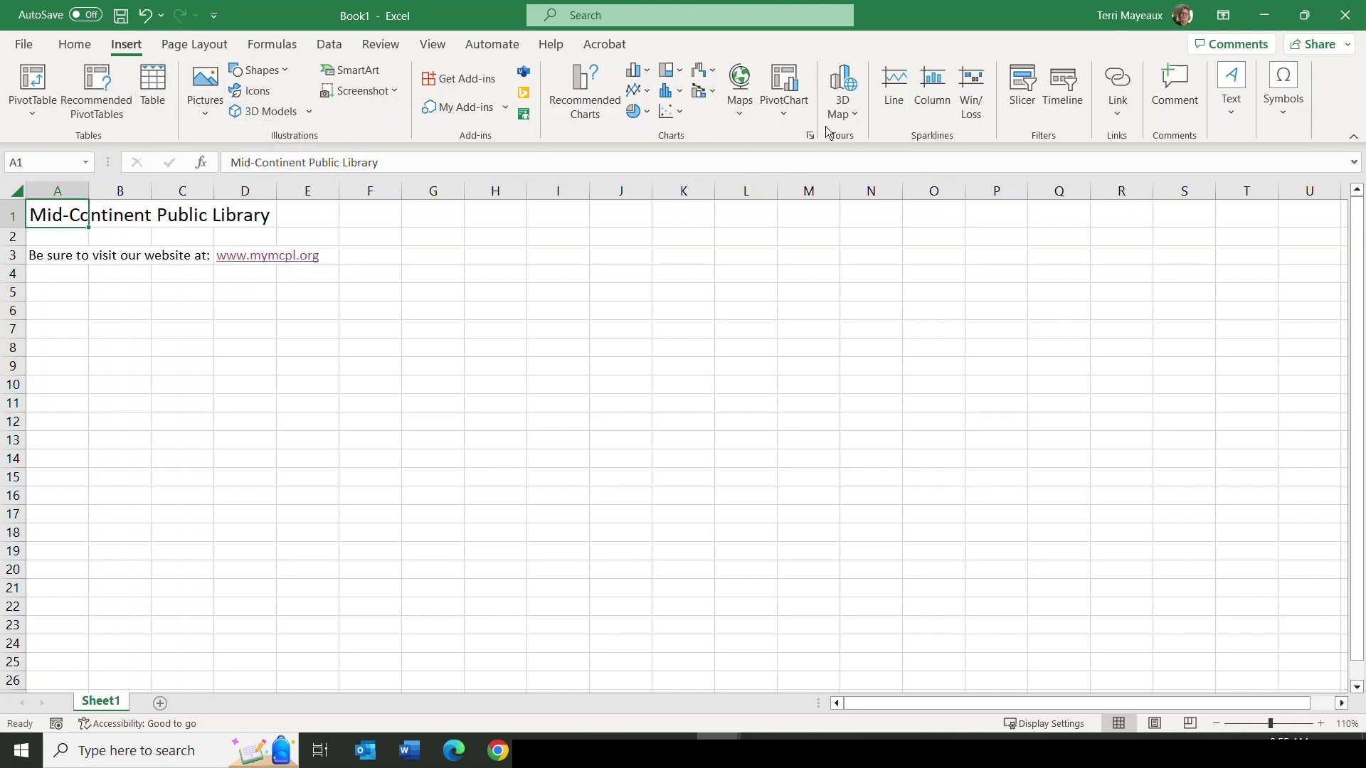
left_click(1119, 121)
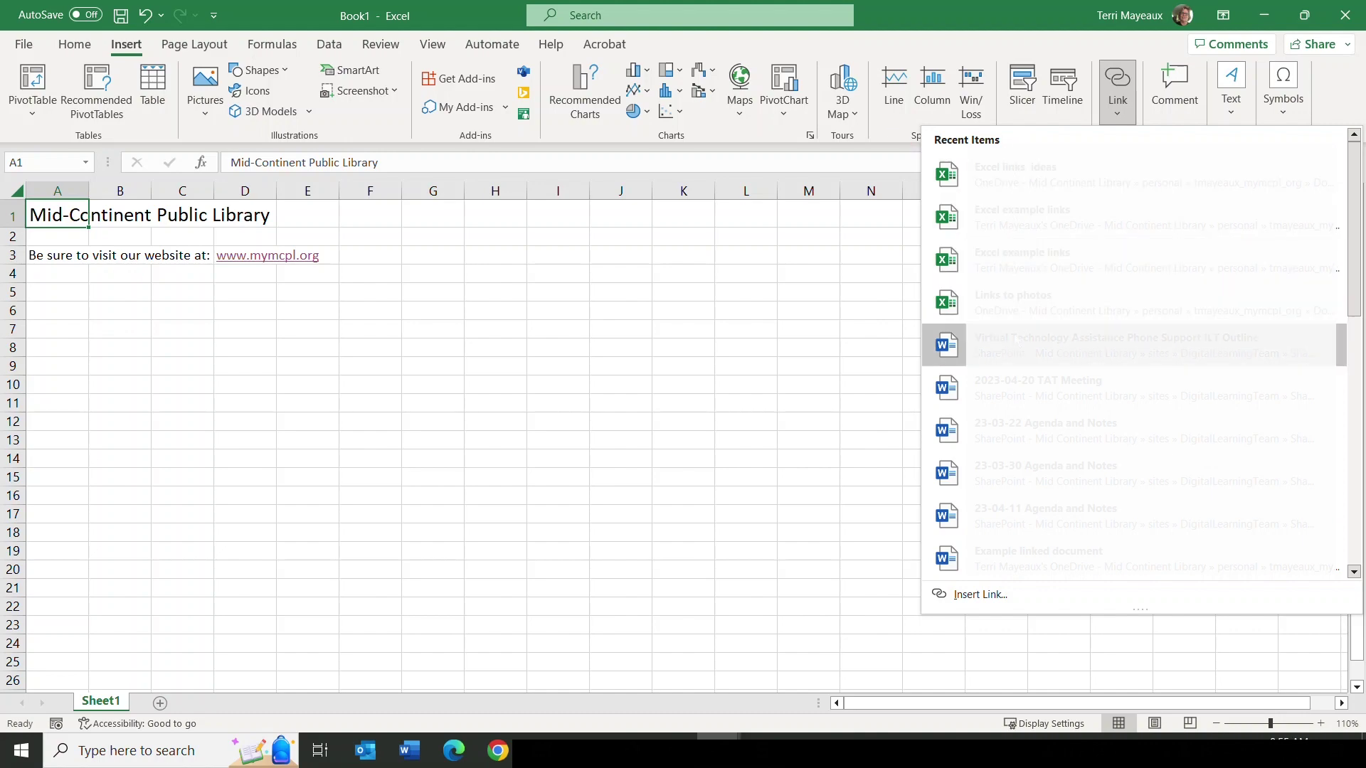
Open the Insert Hyperlink dialog for the 'Mid-Continent Public Library' title.
left_click(986, 595)
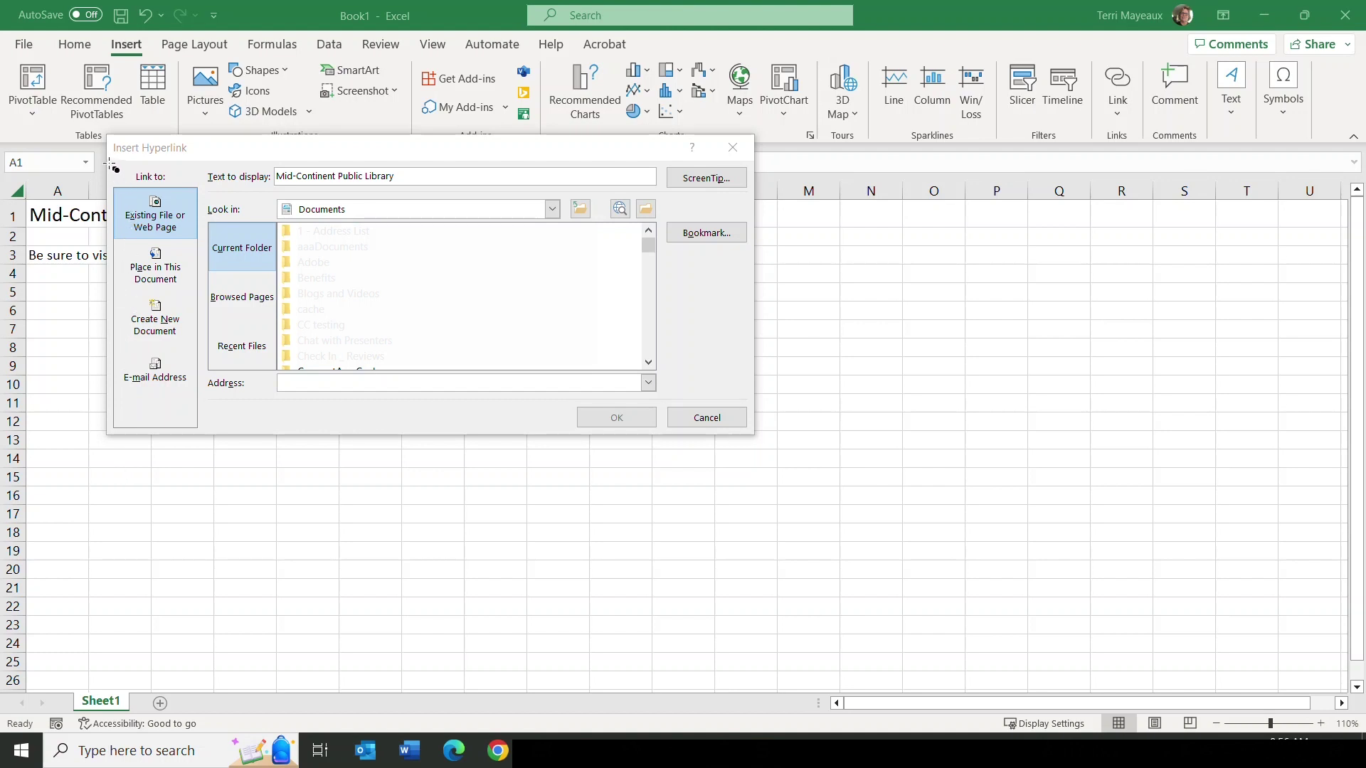
mouse_move(110, 166)
left_mouse_down()
mouse_move(190, 190)
mouse_move(206, 246)
left_mouse_up()
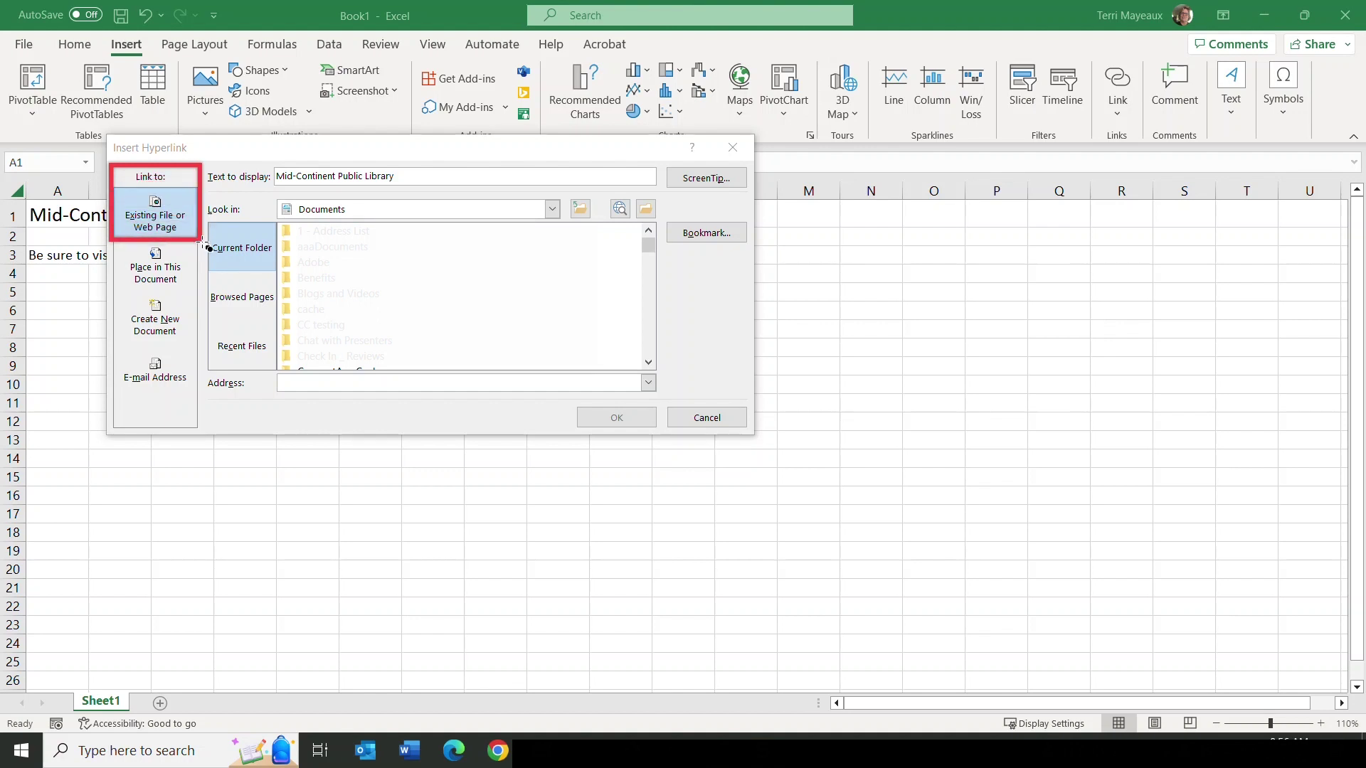
left_click_drag(206, 245, 205, 296)
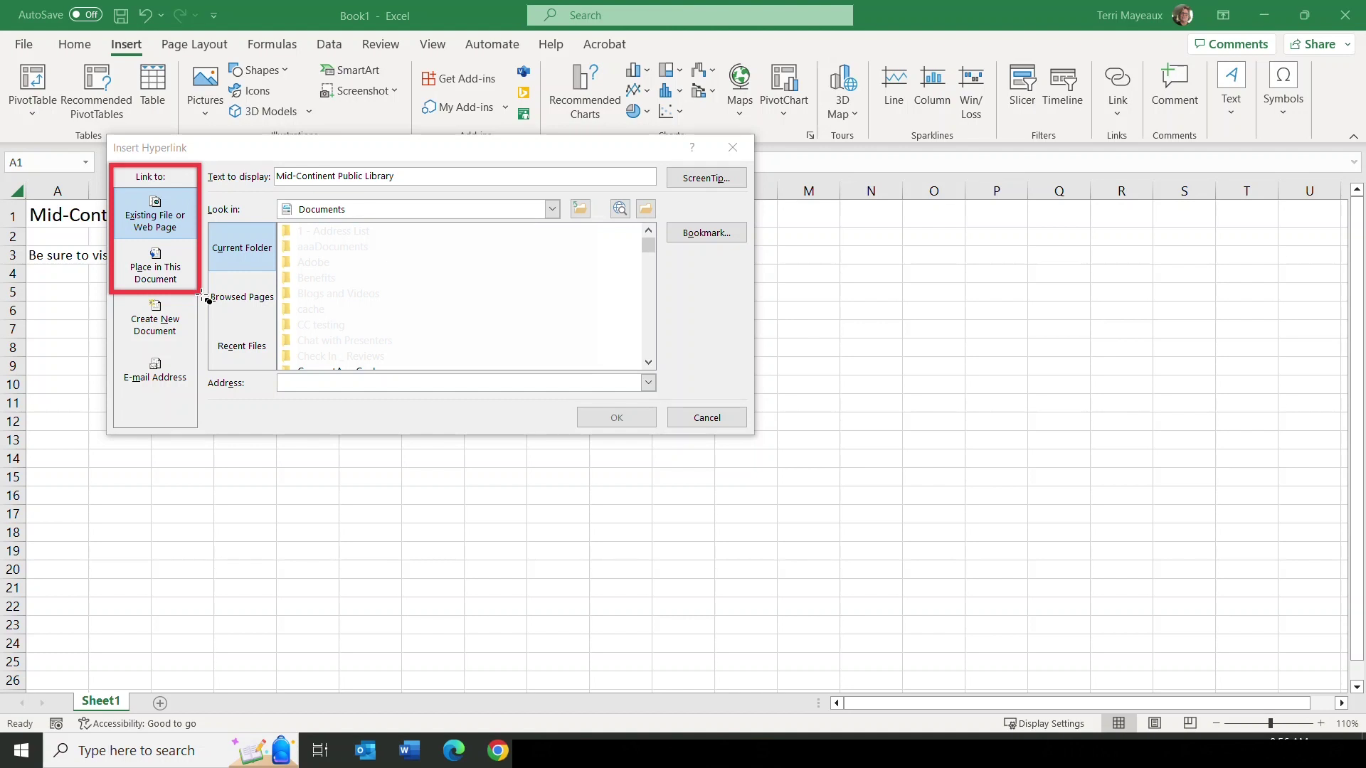
left_click_drag(206, 299, 206, 416)
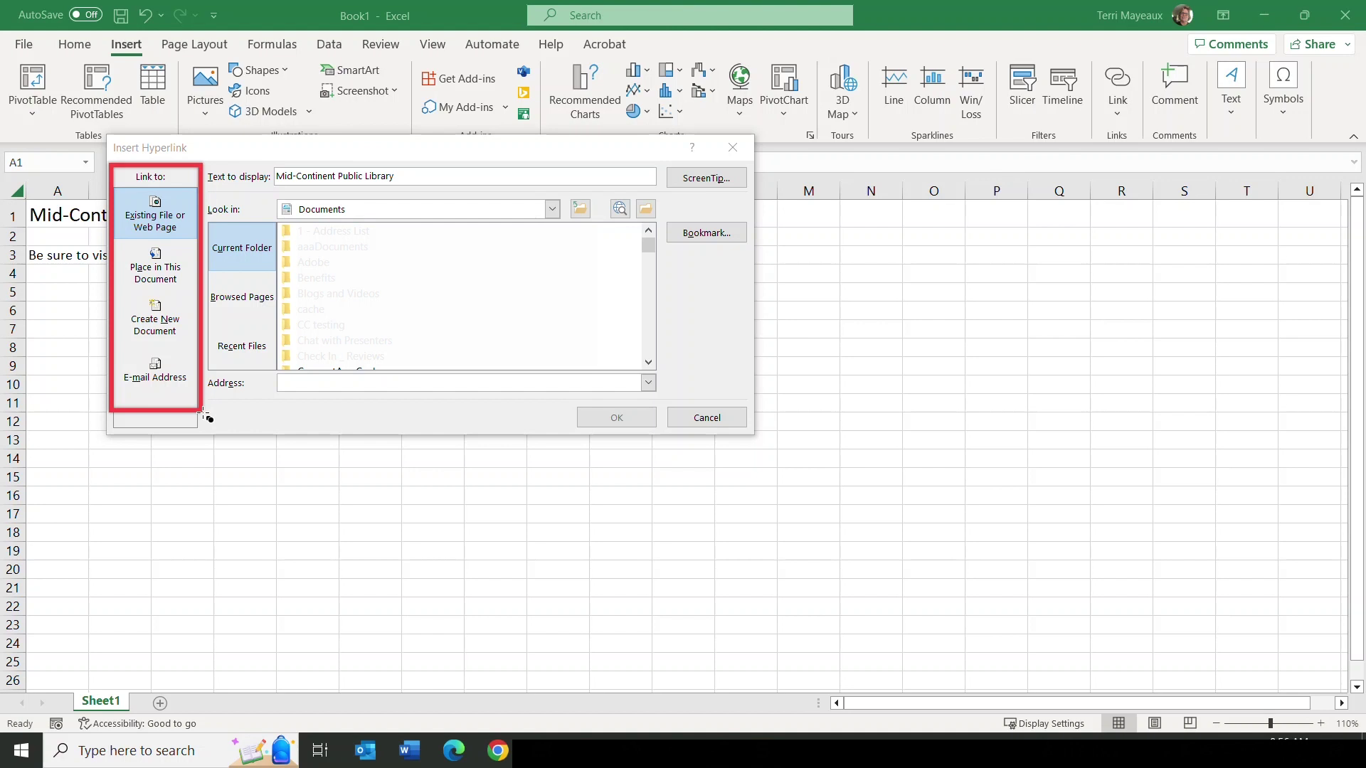
left_click_drag(206, 418, 207, 301)
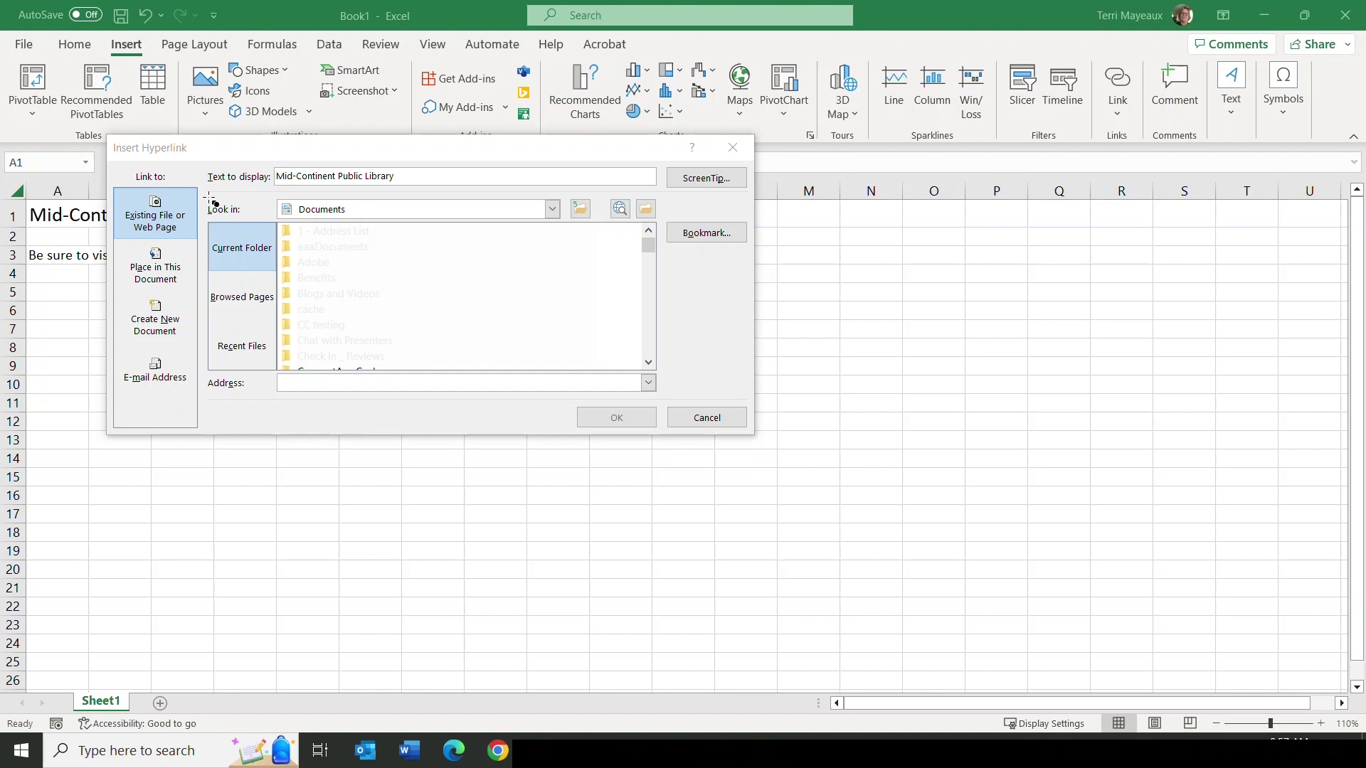
mouse_move(210, 209)
left_mouse_down()
mouse_move(241, 229)
mouse_move(386, 221)
left_mouse_up()
mouse_move(234, 215)
left_mouse_down()
mouse_move(279, 254)
mouse_move(284, 370)
left_mouse_up()
left_click(291, 383)
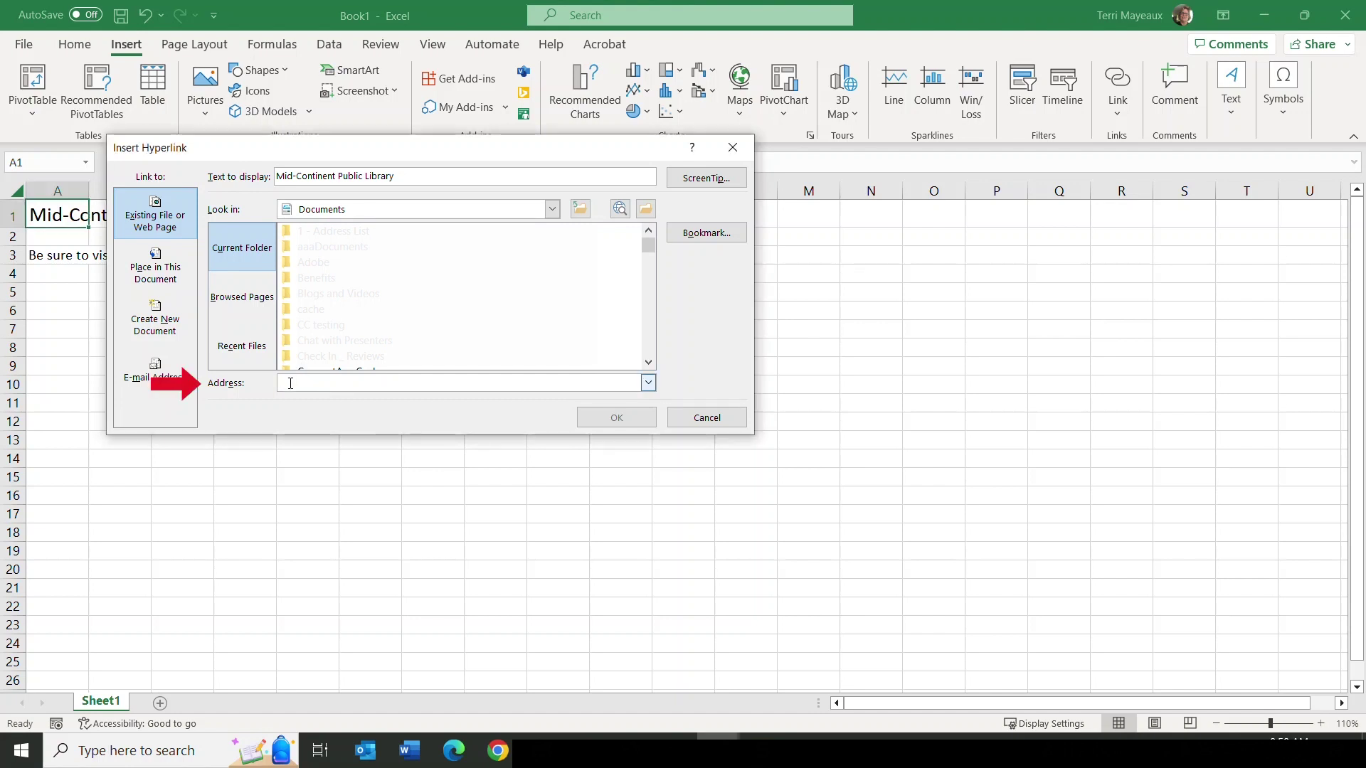
type("www.mymcpl.org")
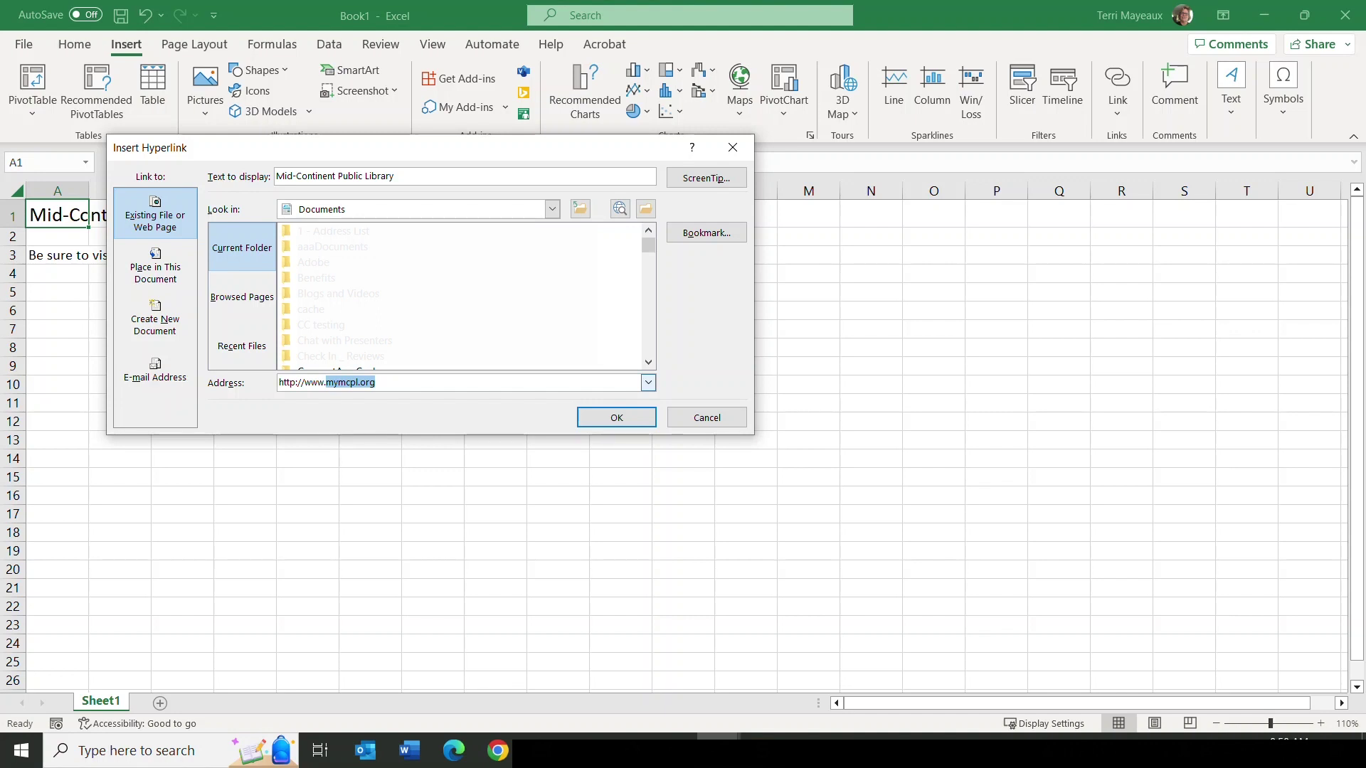
left_click(613, 418)
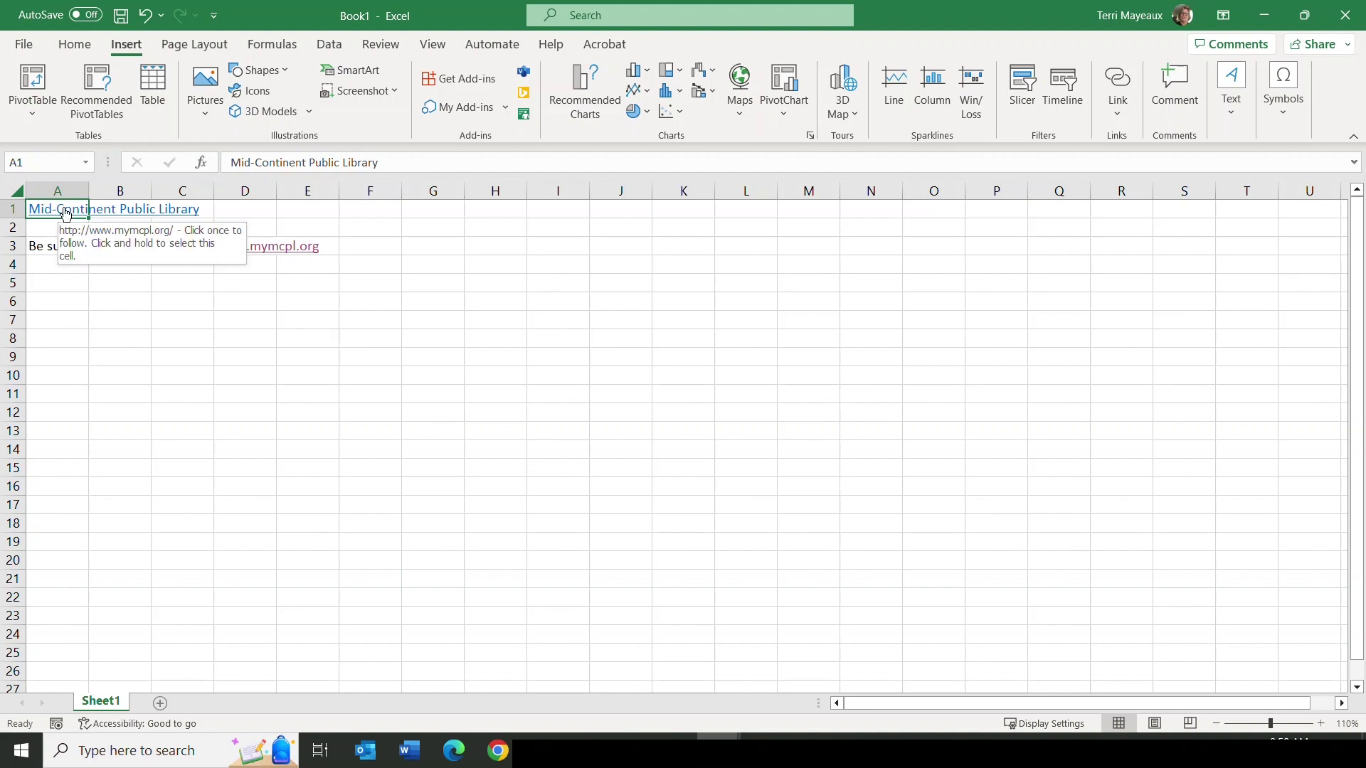
left_click(66, 214)
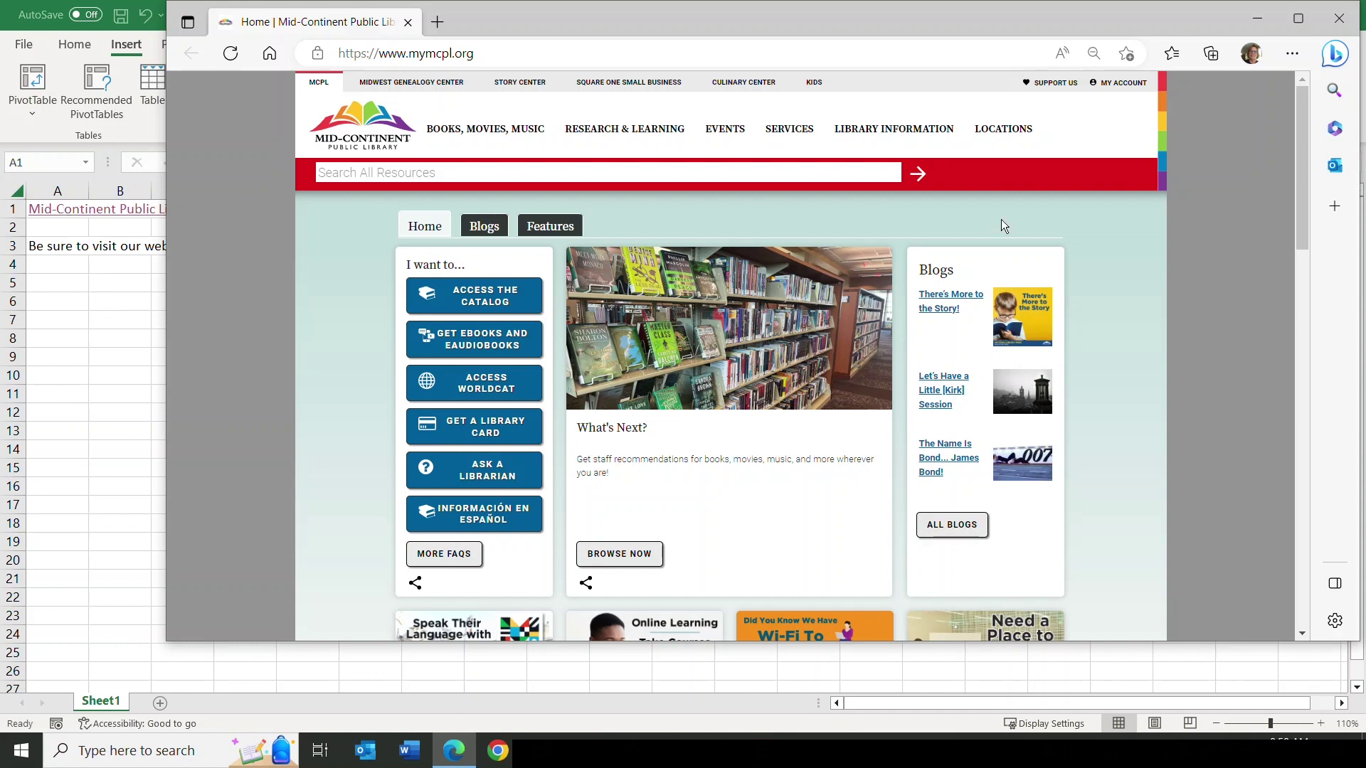
Close the Edge window showing the library website to return to Excel.
left_click(1338, 18)
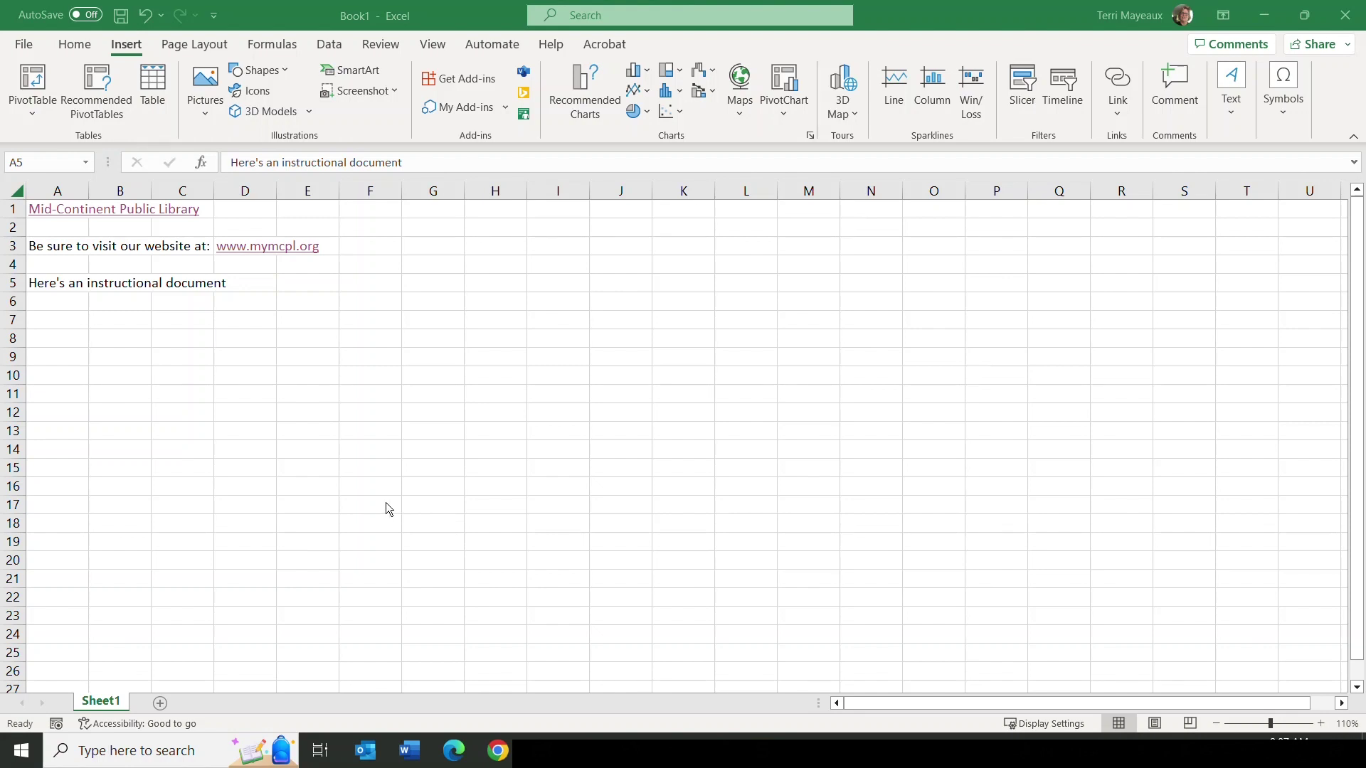
Select cell A5 and show the Link drop-down's list of recent files.
left_click(66, 283)
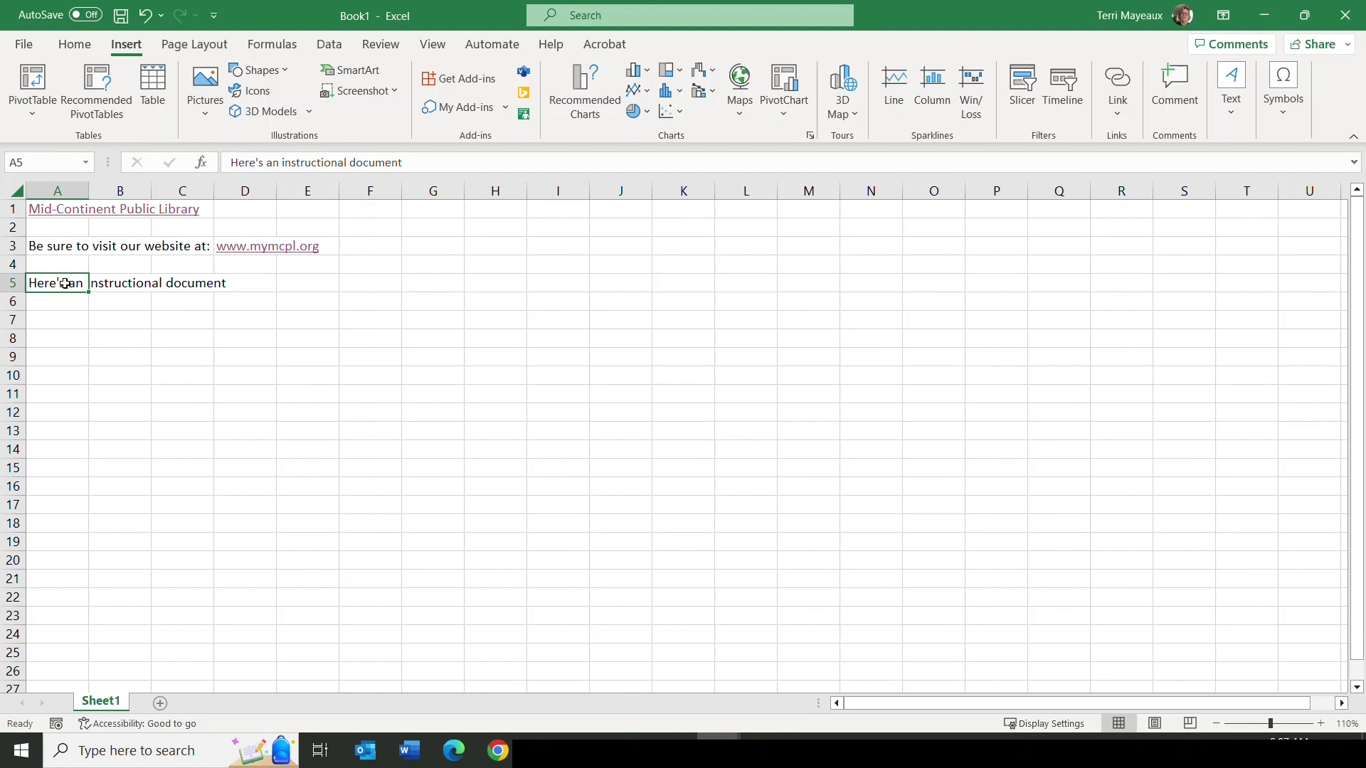
left_click_drag(65, 283, 194, 283)
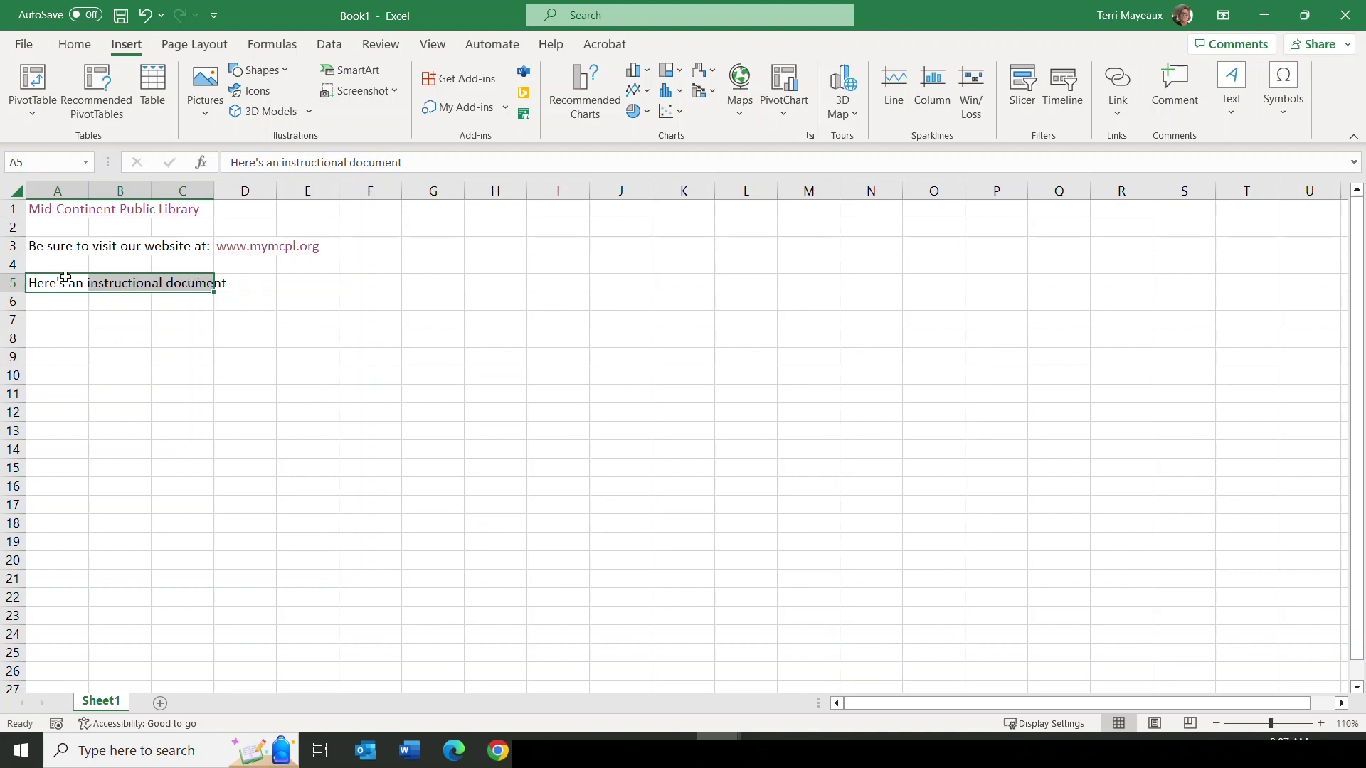
left_click(66, 282)
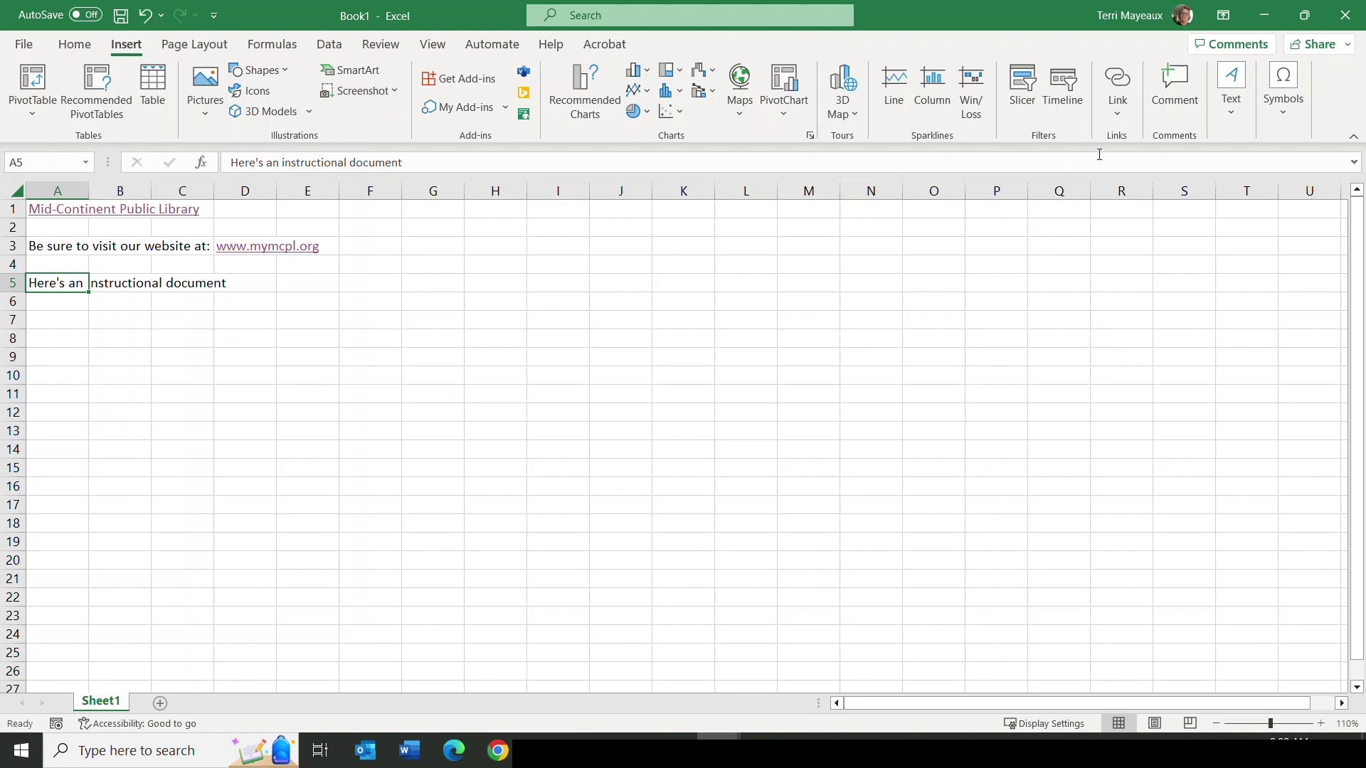
left_click(1116, 113)
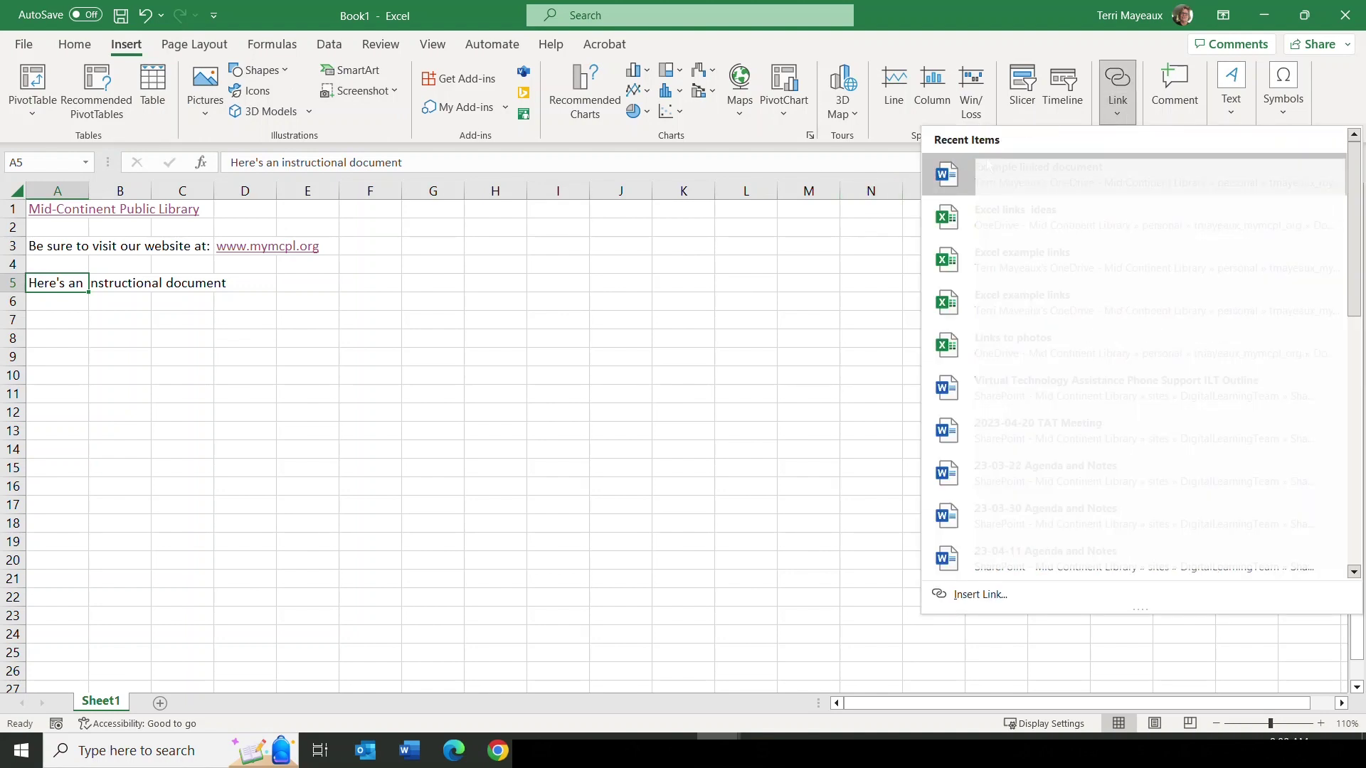
Link the A5 text to 'Example linked document' in the Desktop folder.
left_click(1002, 598)
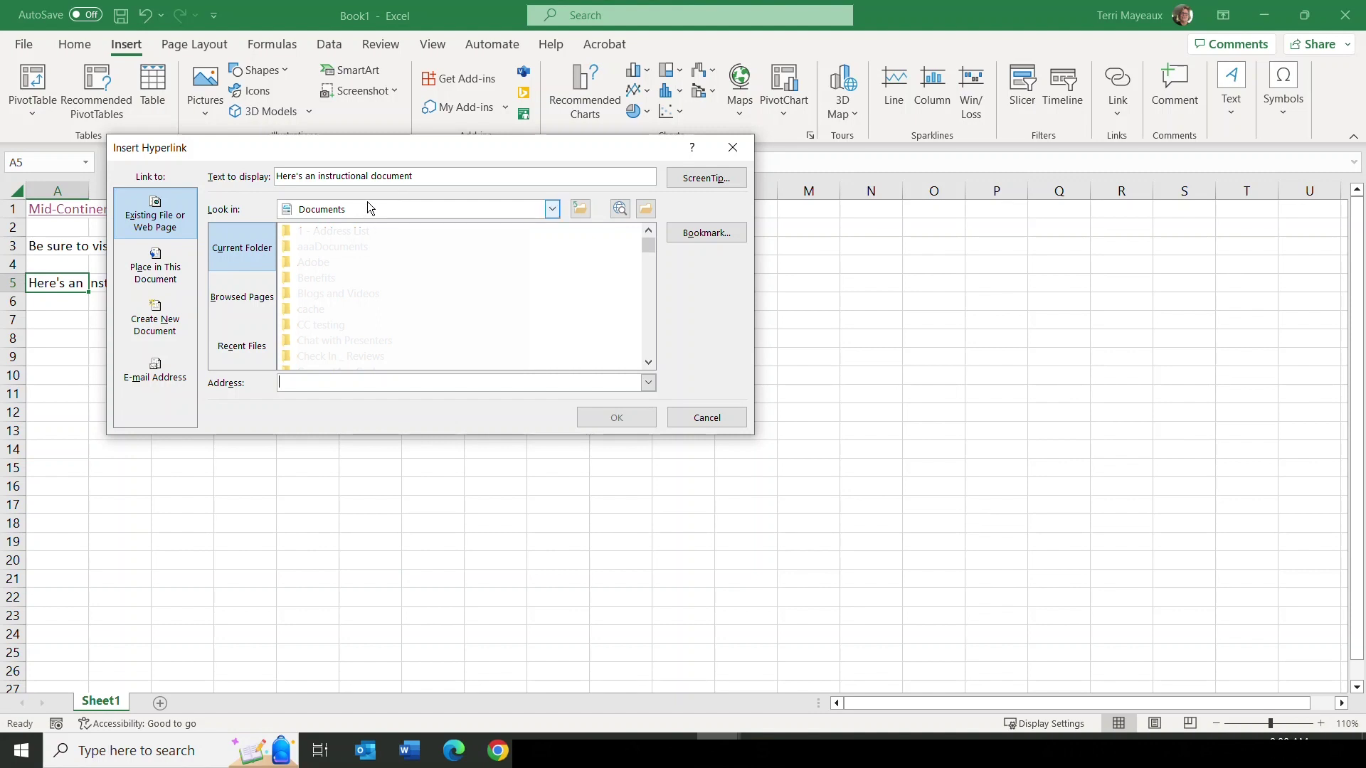
left_click(551, 210)
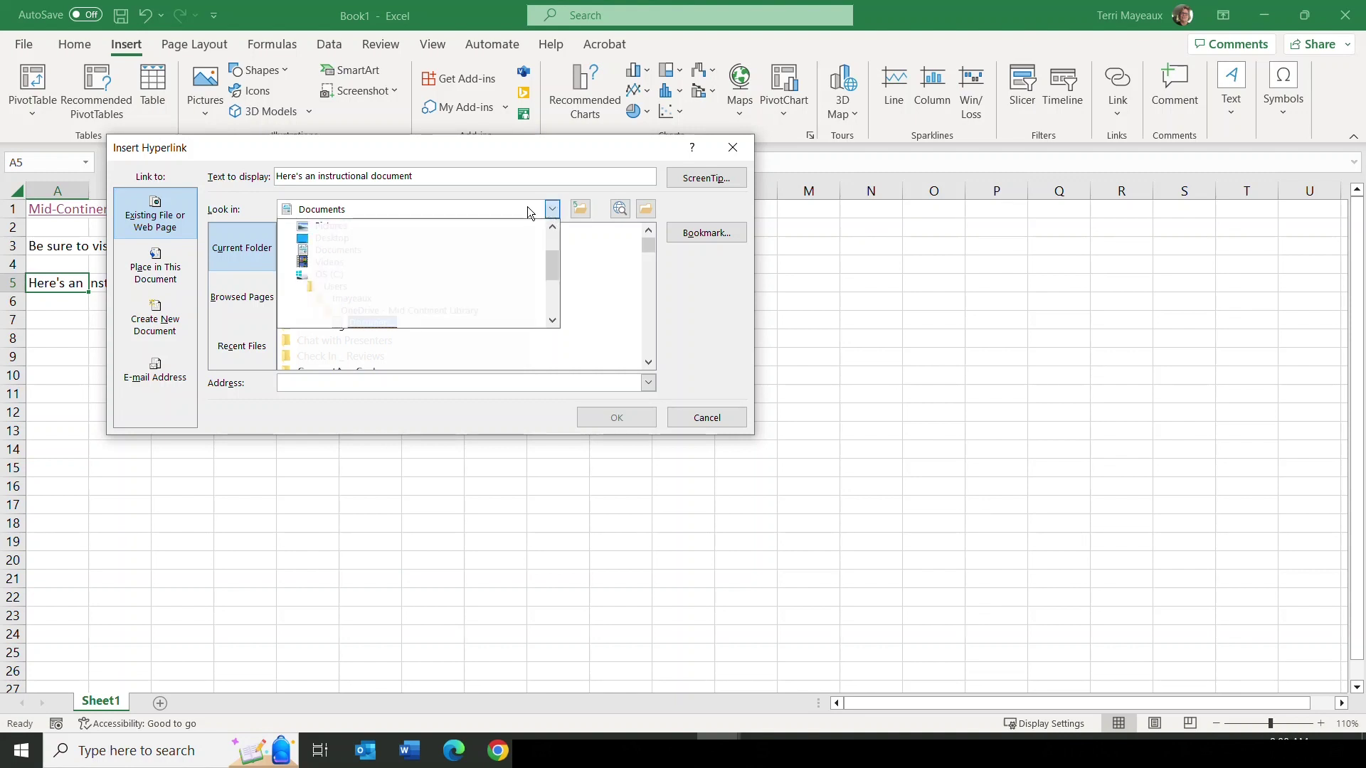
left_click(342, 238)
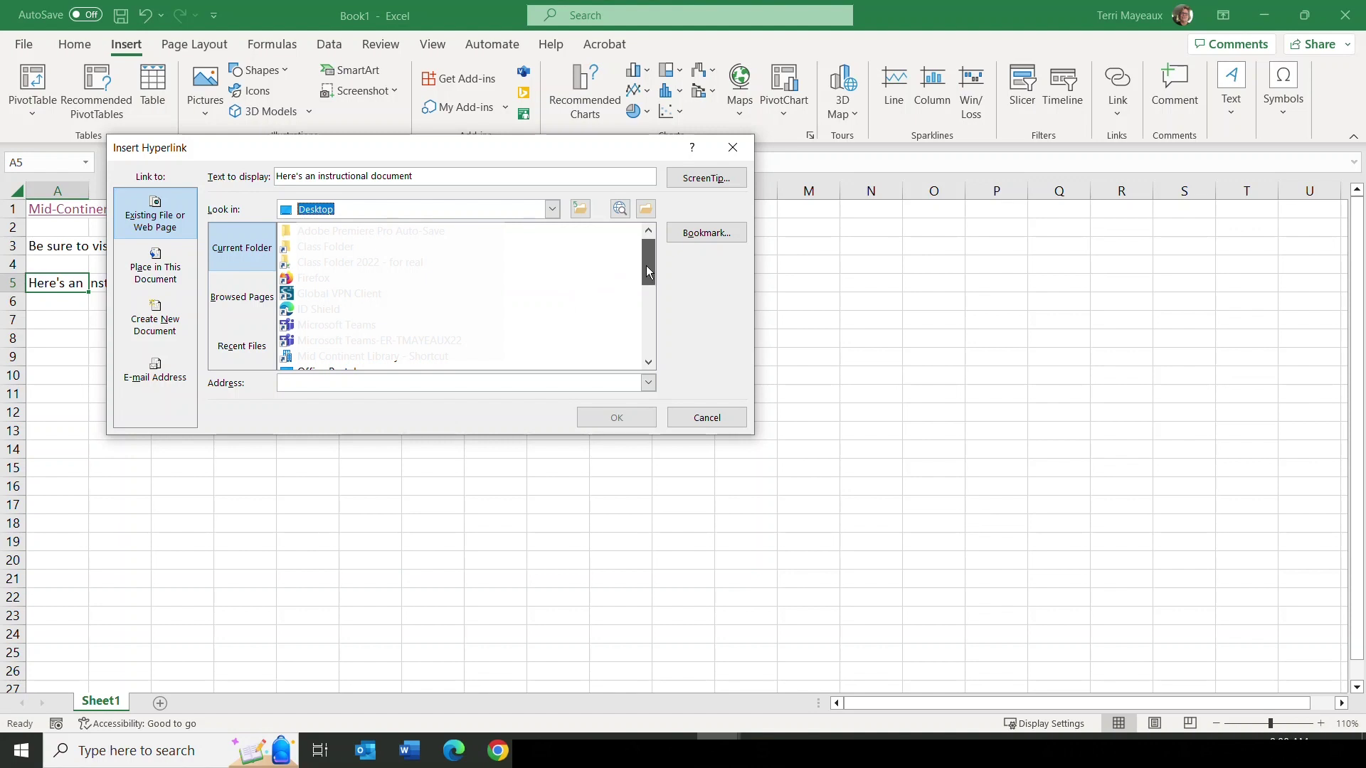
left_click_drag(647, 266, 648, 334)
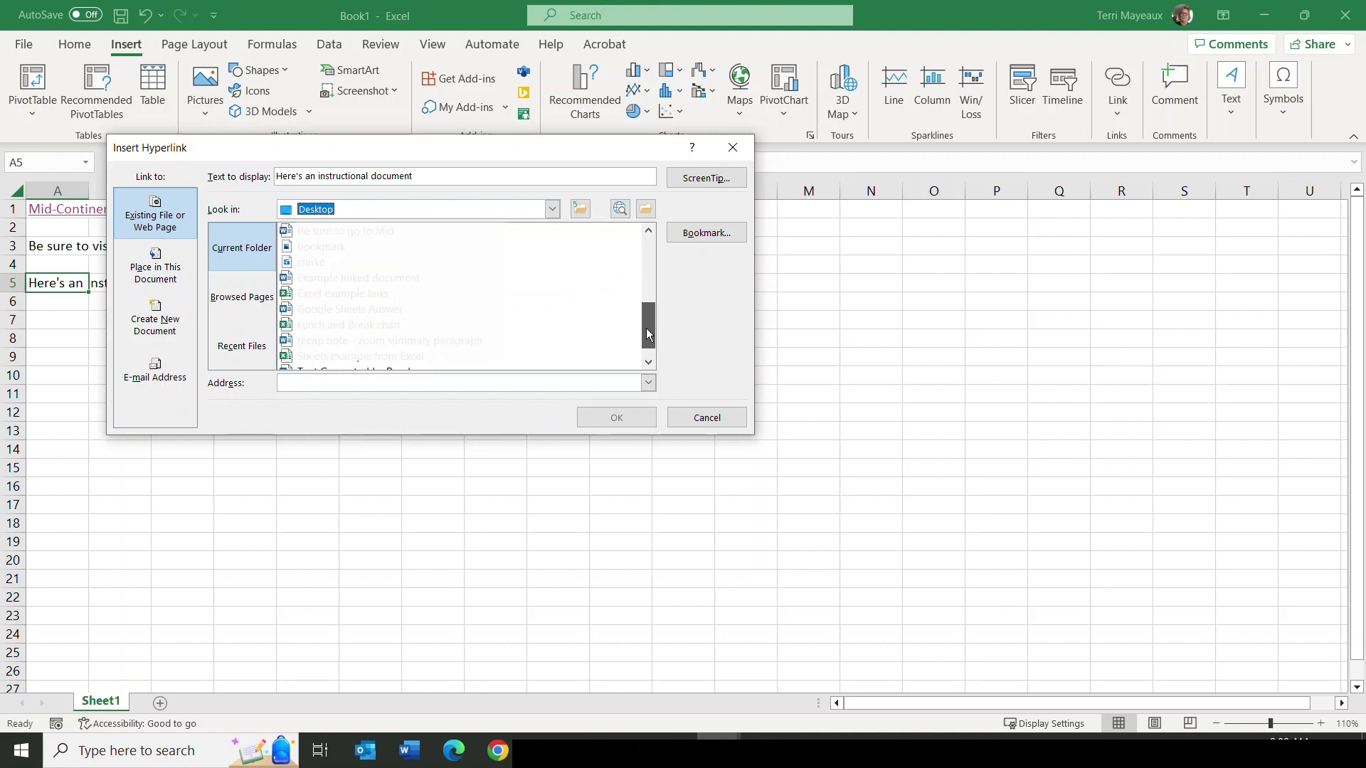
left_click(384, 278)
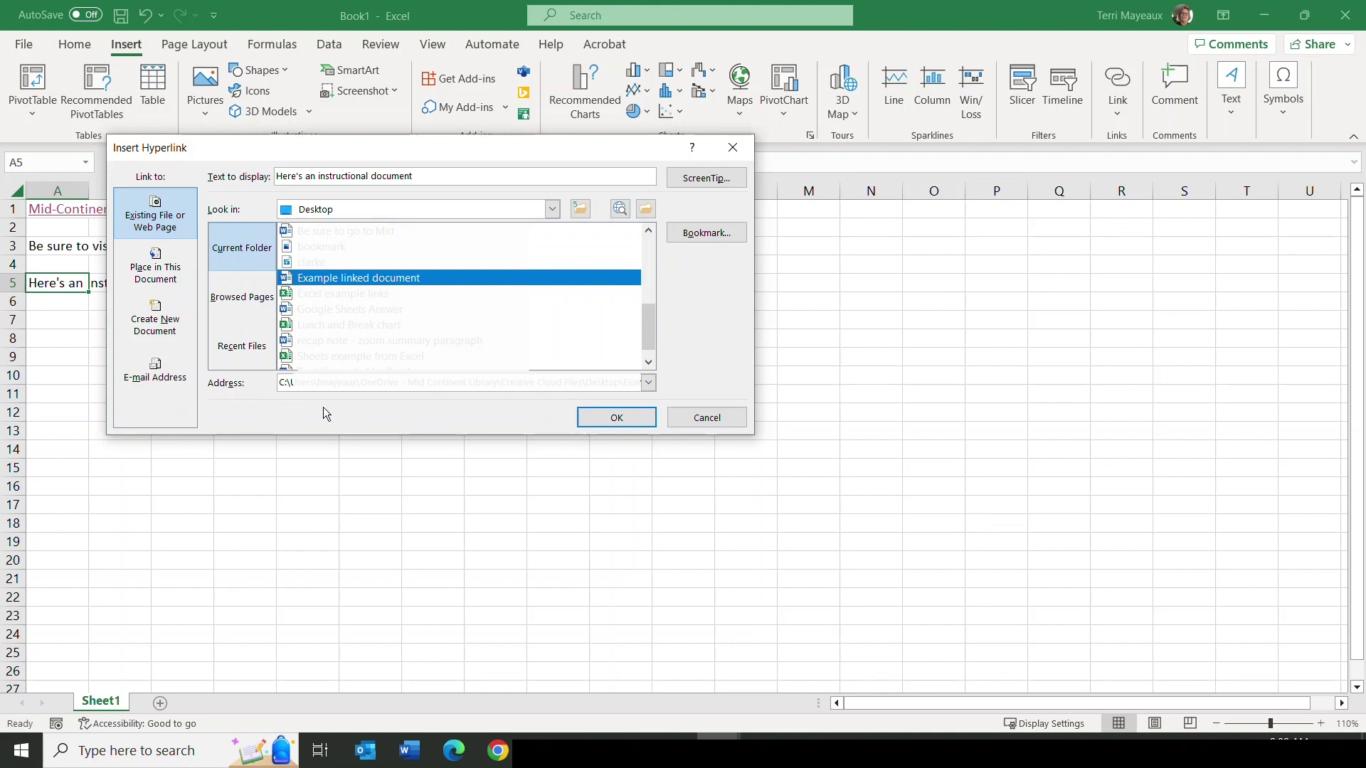
left_click(618, 418)
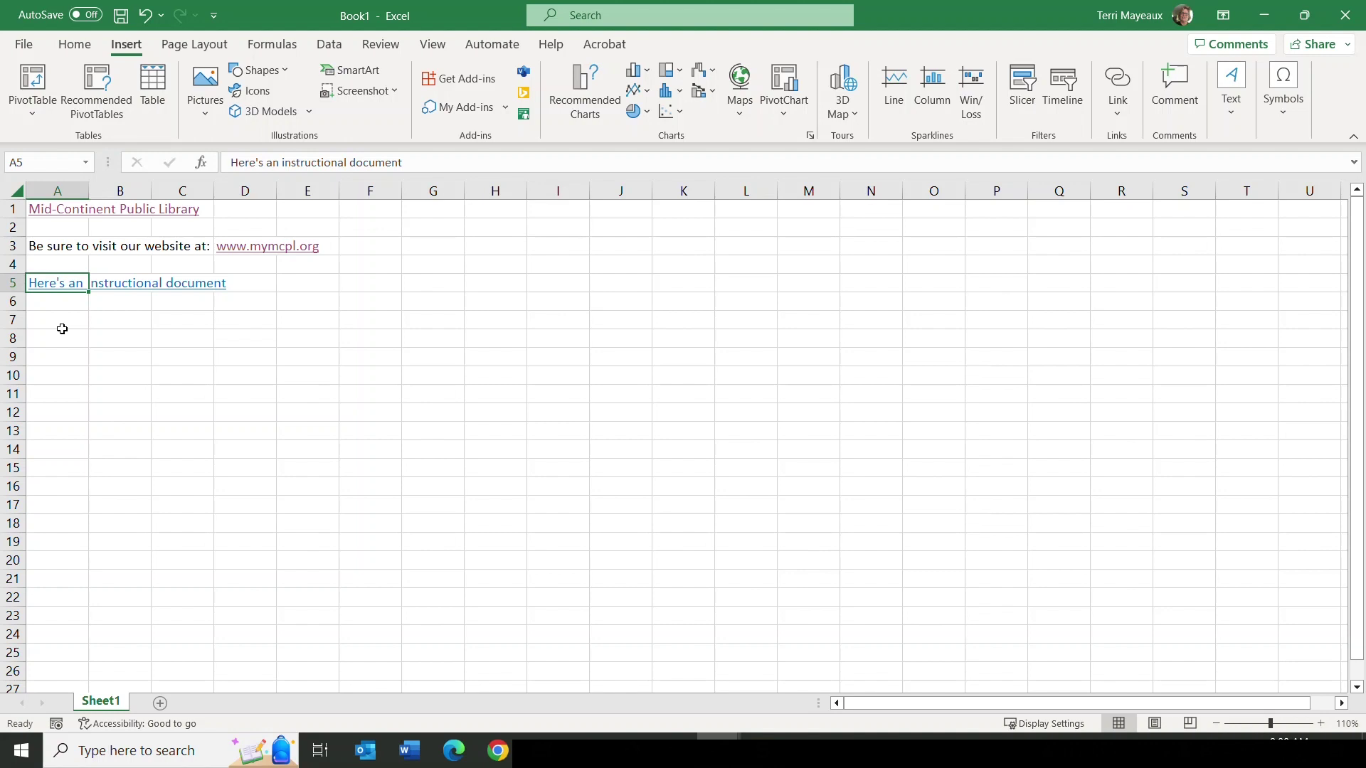
Follow the A5 link and accept the security notice so 'Example linked document' opens in Word.
left_click(69, 289)
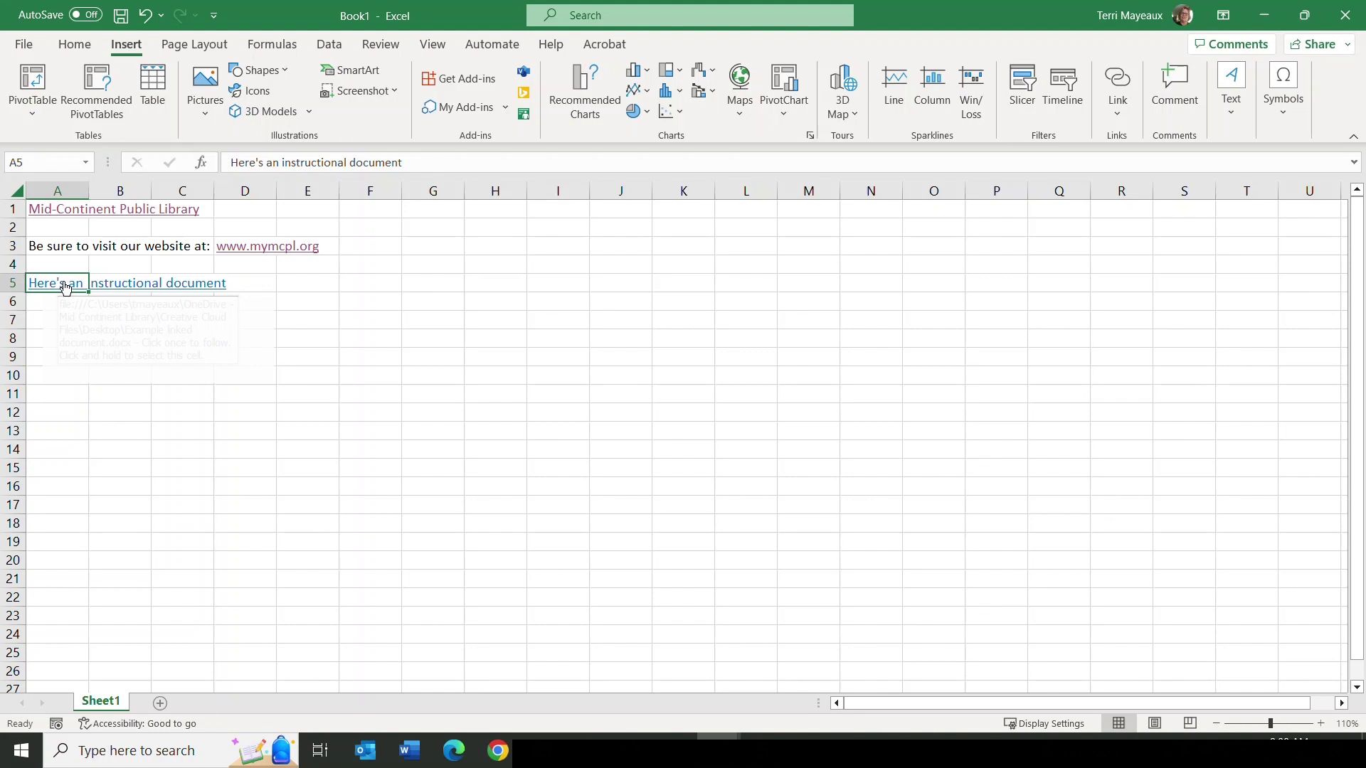
left_click(66, 288)
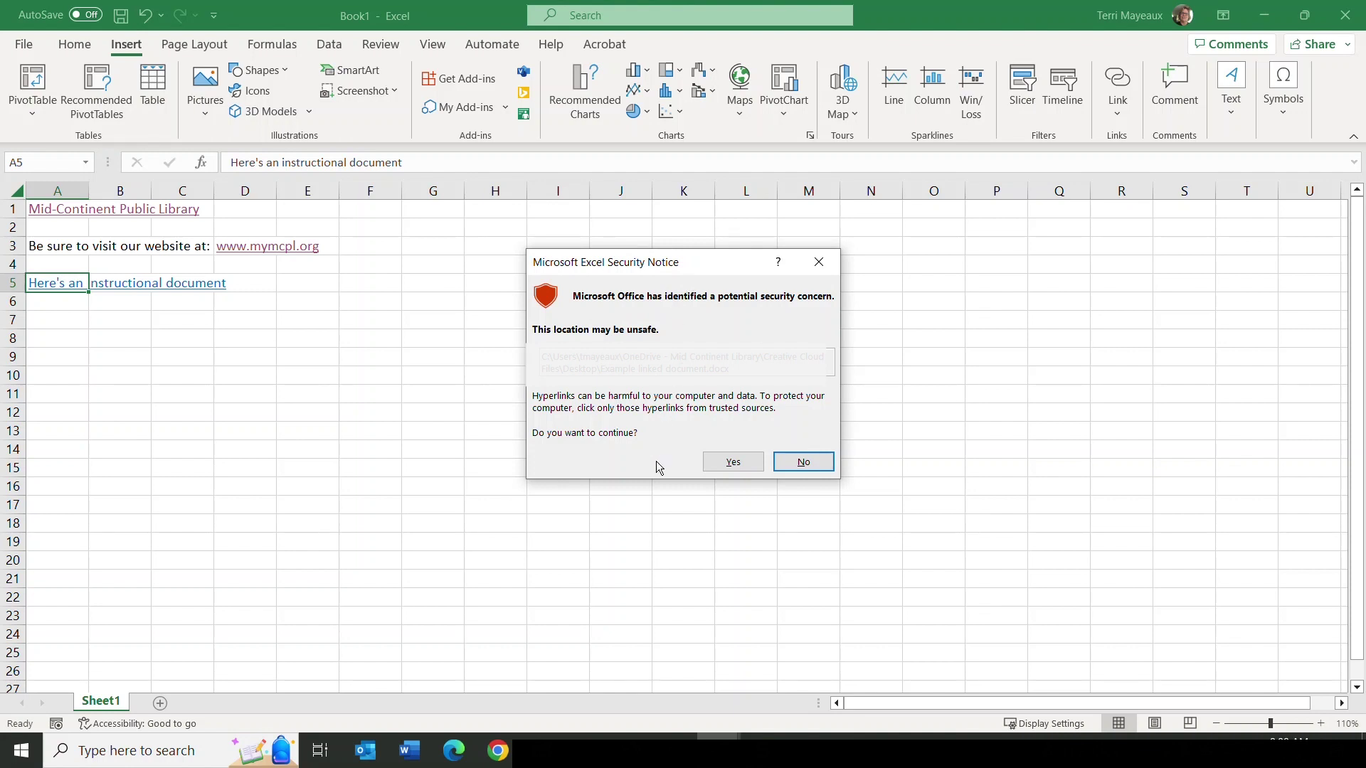
left_click(736, 461)
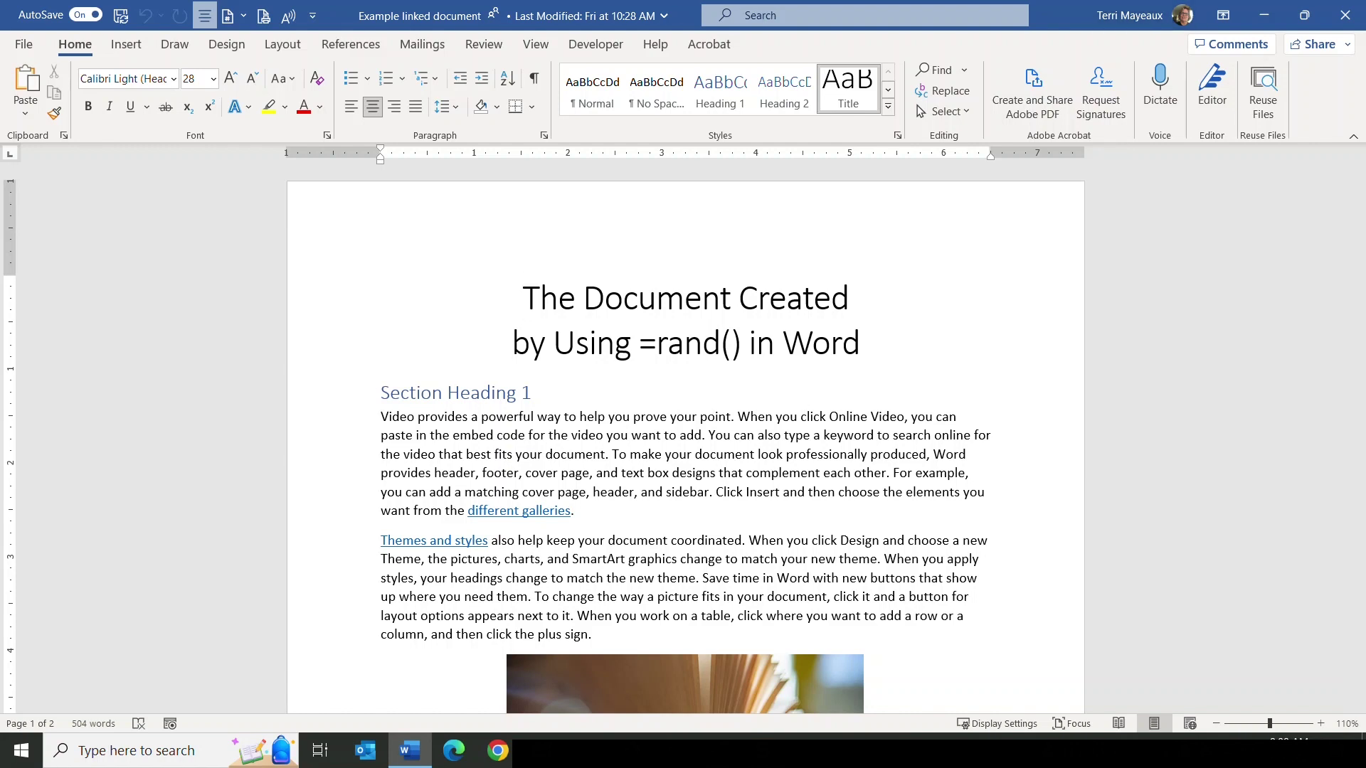
Switch from Word back to the Book1 workbook with Alt+Tab.
key("alt+Tab")
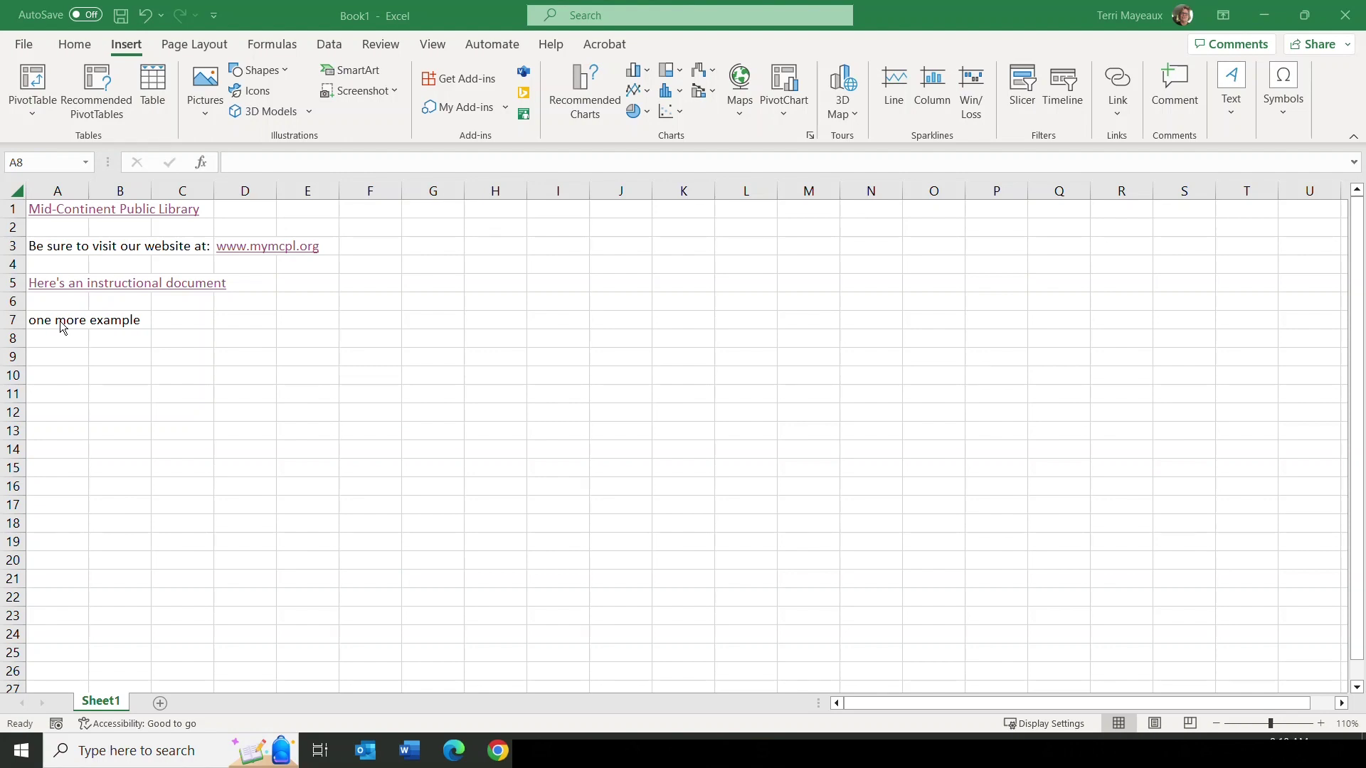
Bring up the Insert Hyperlink dialog for cell A7, reopening it with Ctrl+K.
right_click(61, 322)
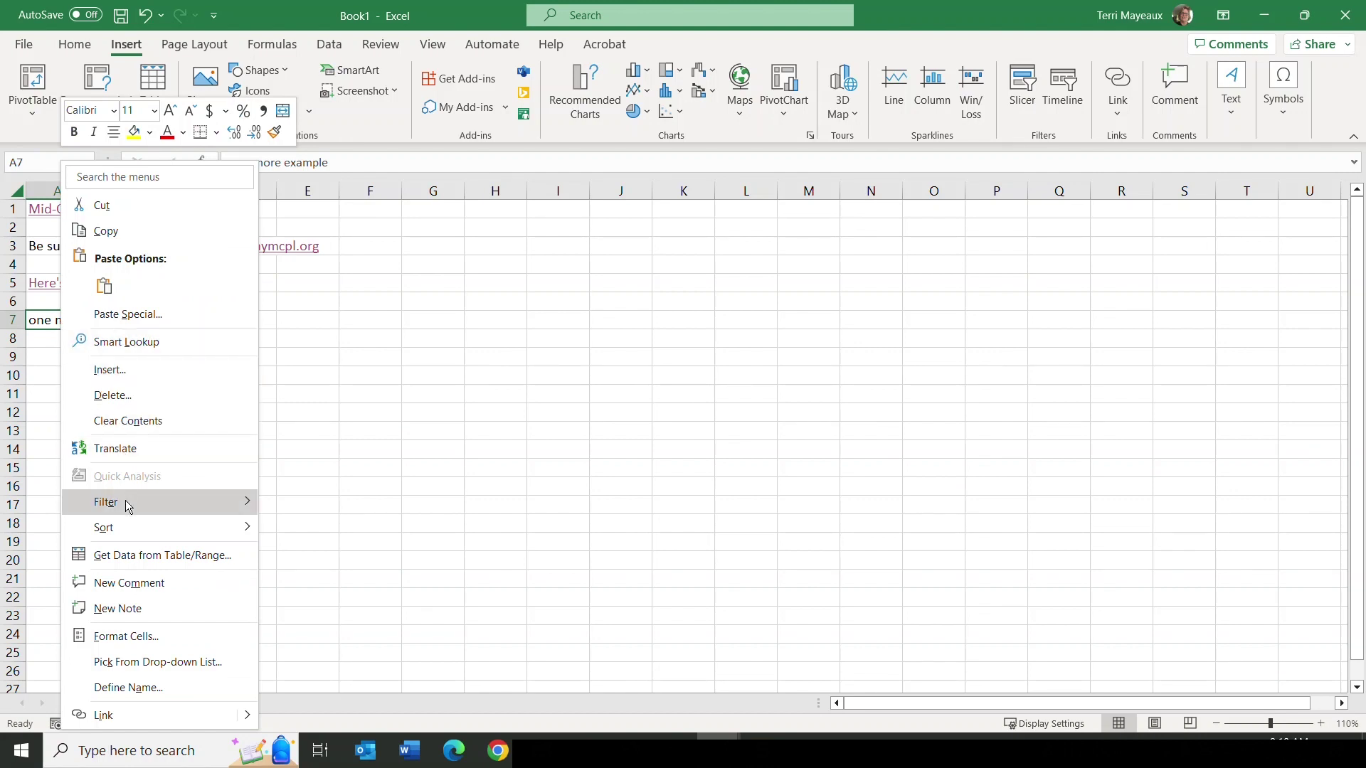
left_click(105, 714)
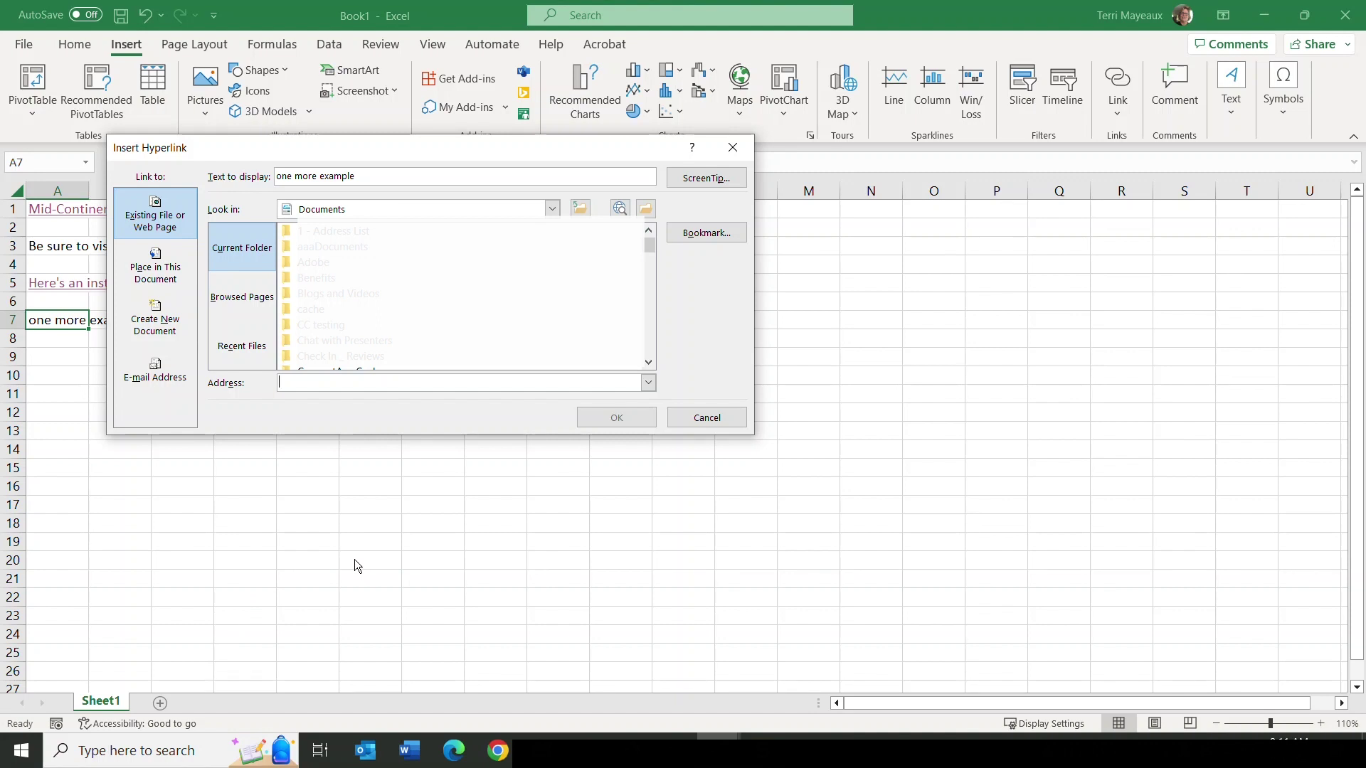
left_click(732, 148)
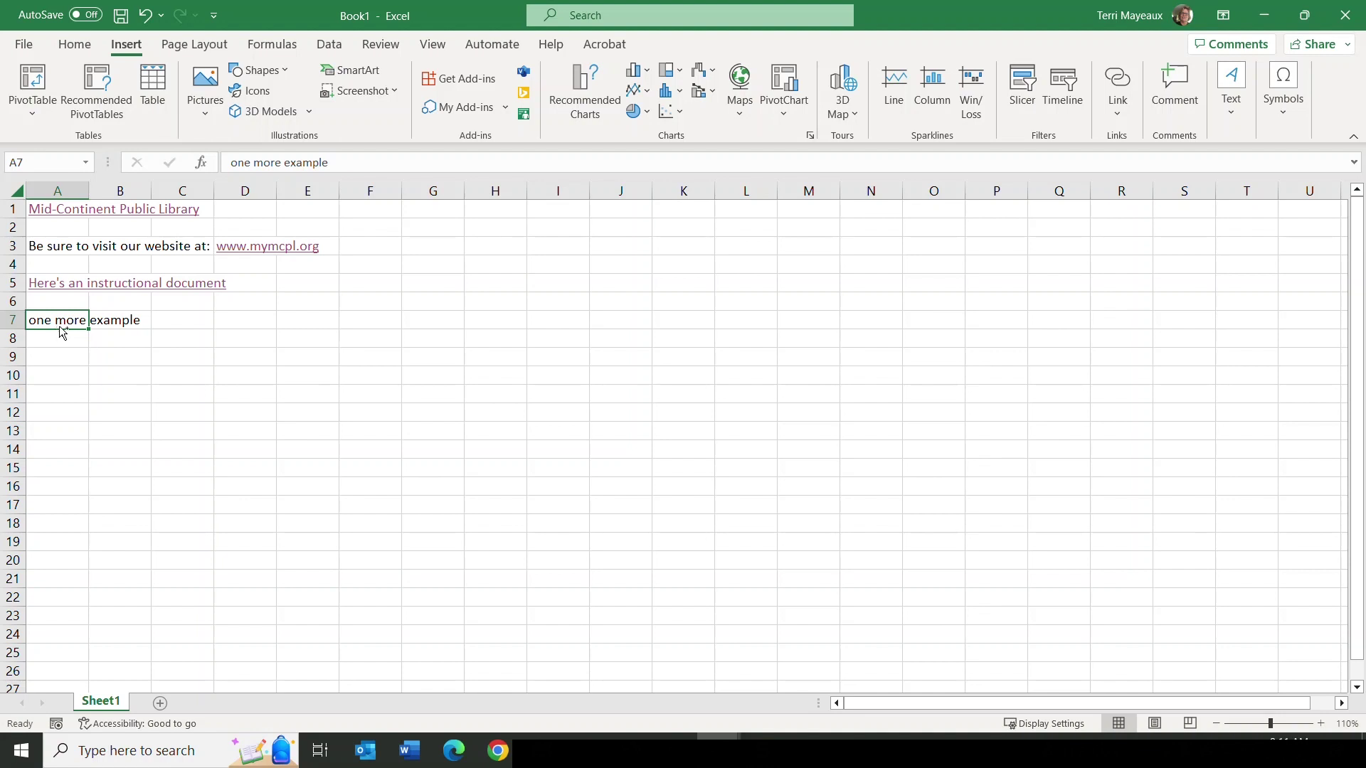
key("ctrl+k")
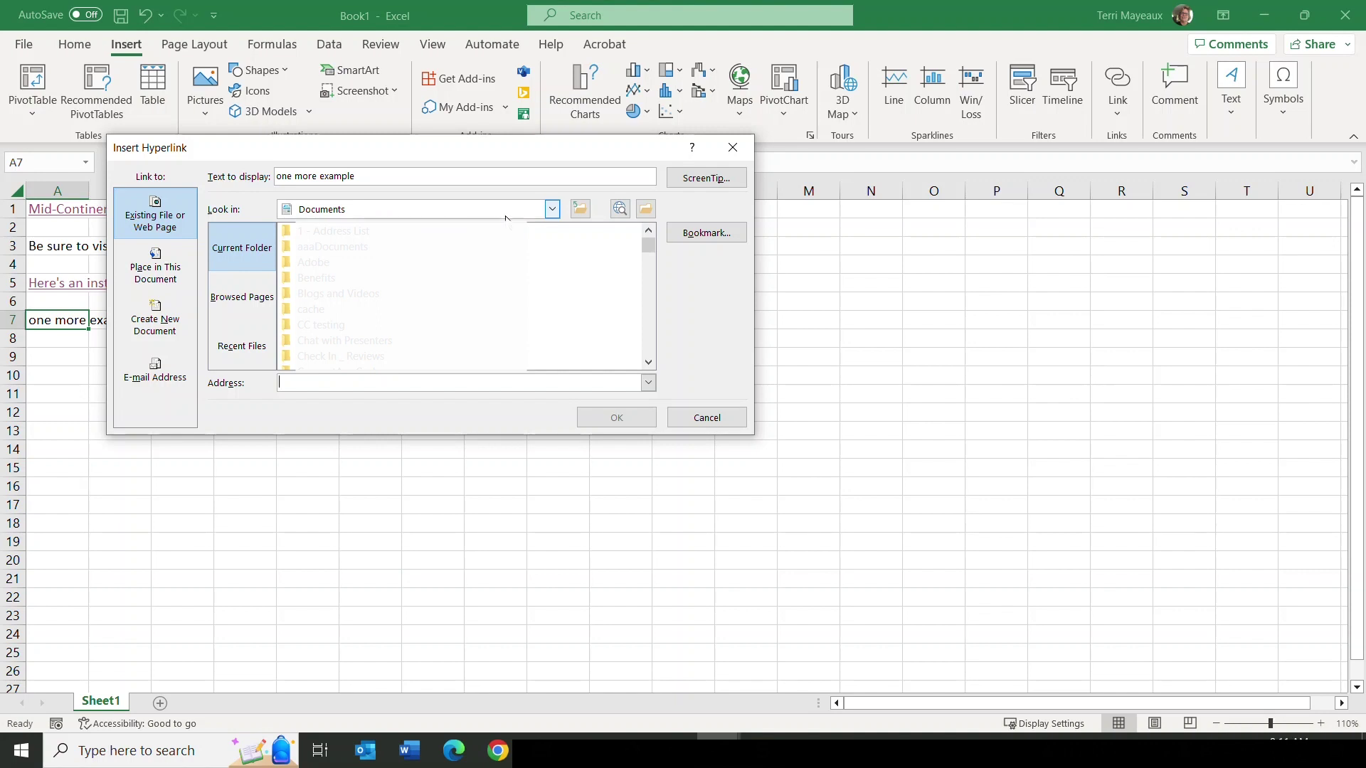
Point A7's 'one more example' link at the Desktop file Example linked document.docx.
left_click(552, 211)
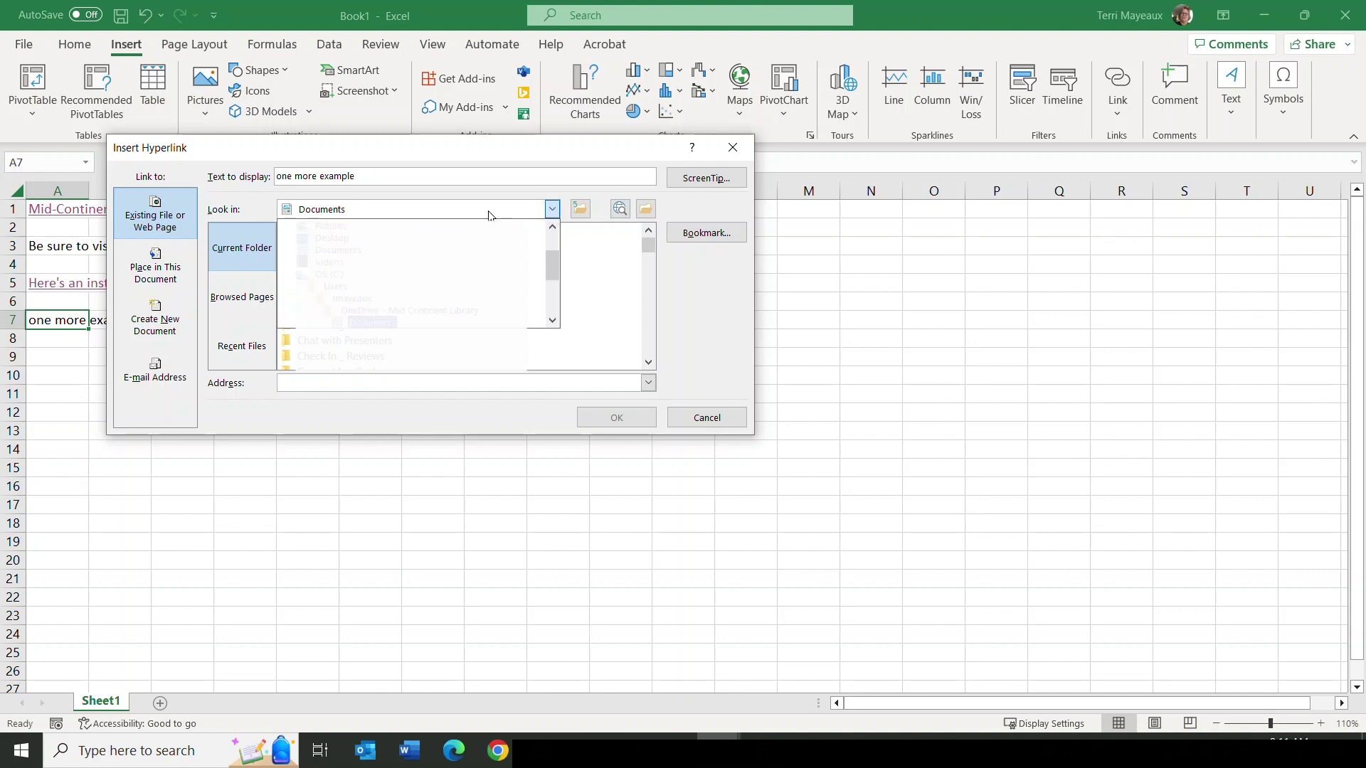
left_click(343, 239)
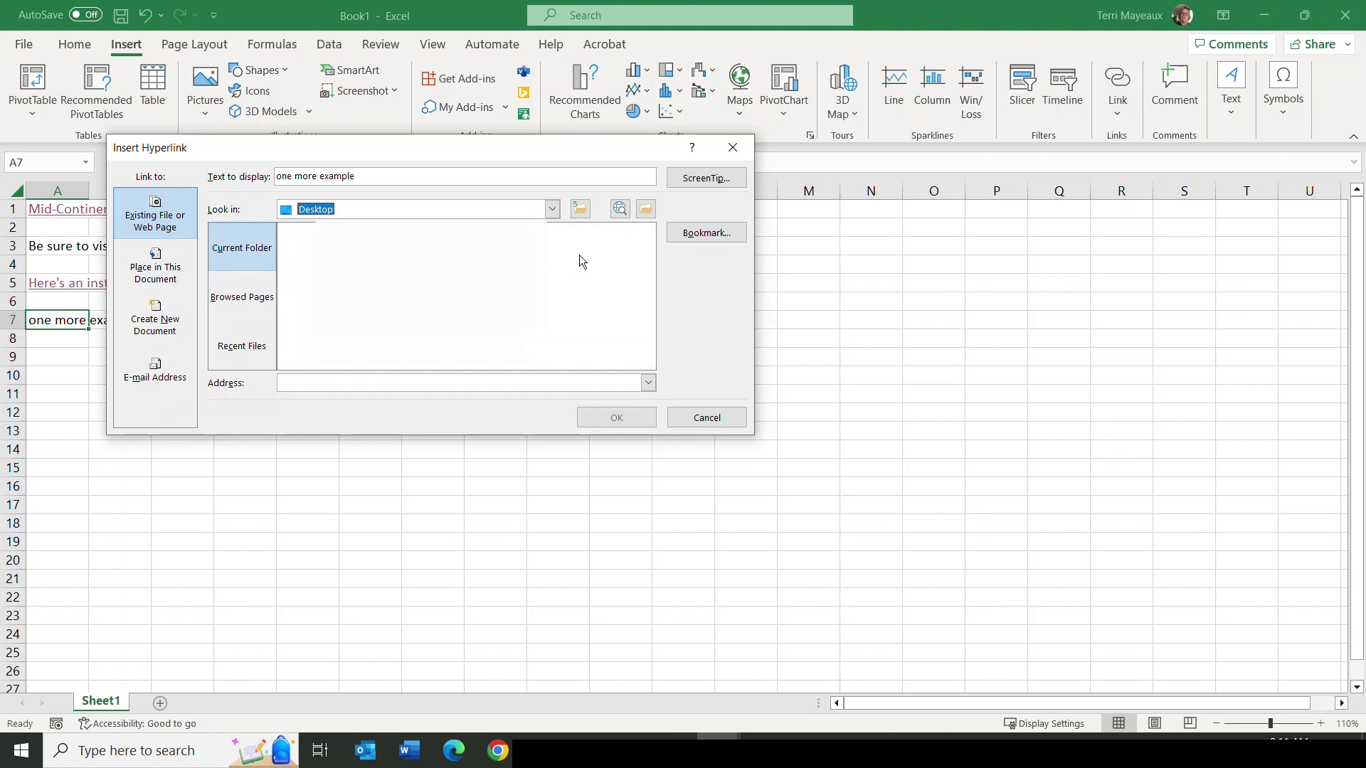
left_click_drag(648, 258, 633, 303)
left_click(351, 325)
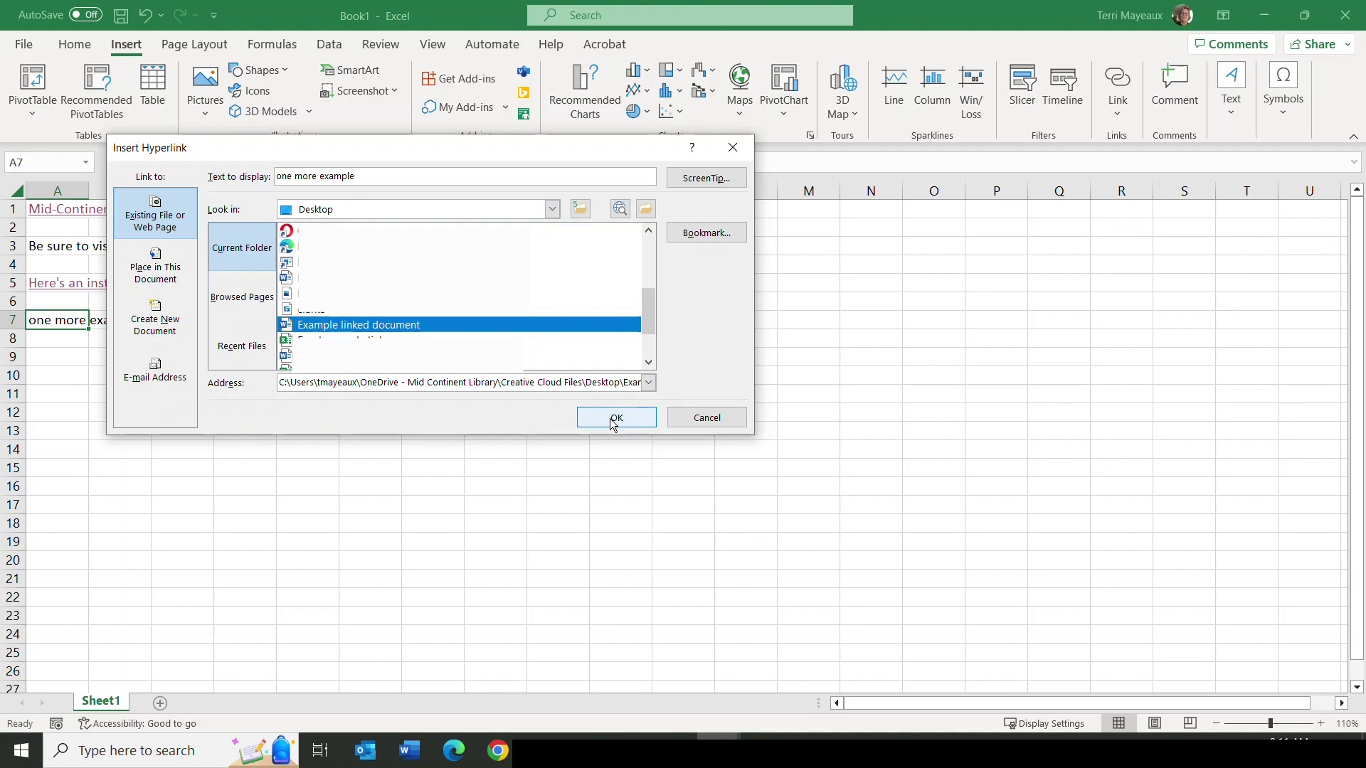
left_click(613, 420)
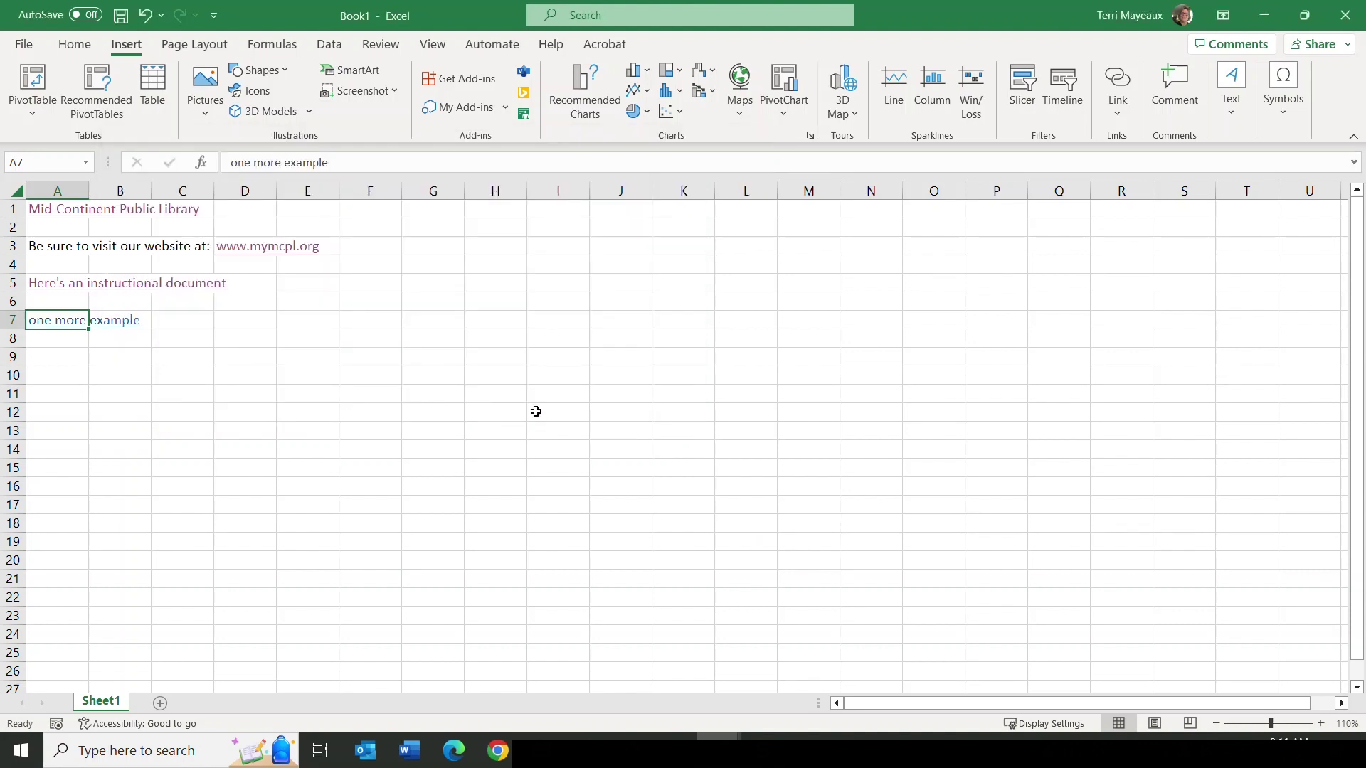
Follow the A7 link to open Example linked document in Word, then close it.
left_click(61, 325)
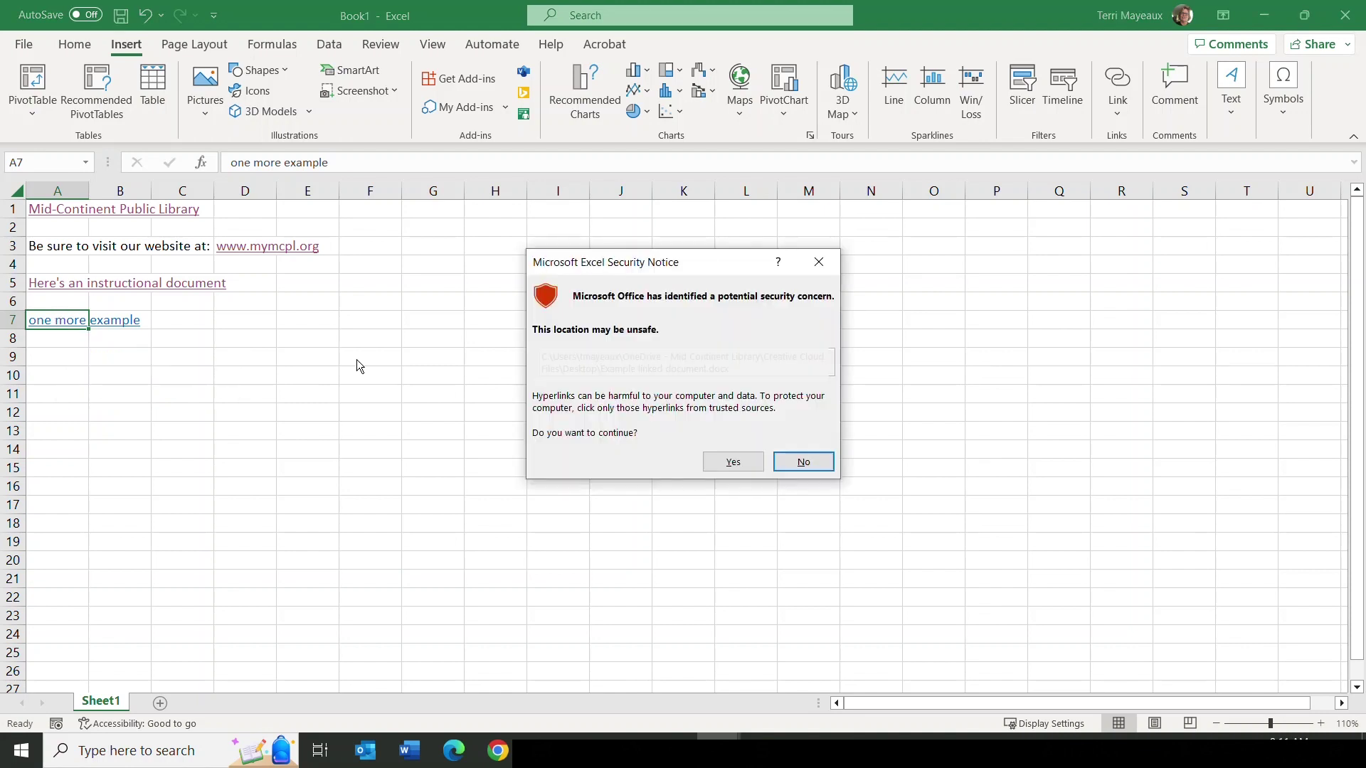
left_click(735, 463)
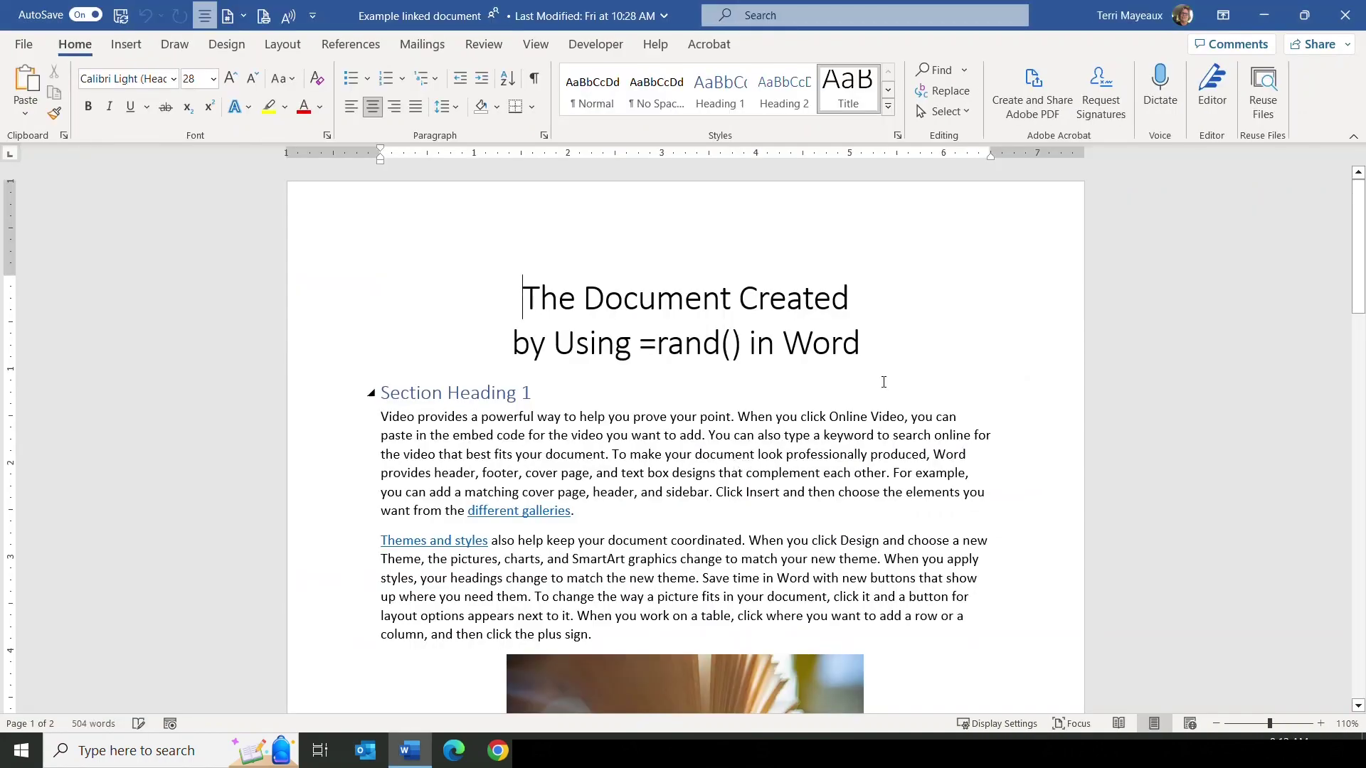
left_click(1345, 20)
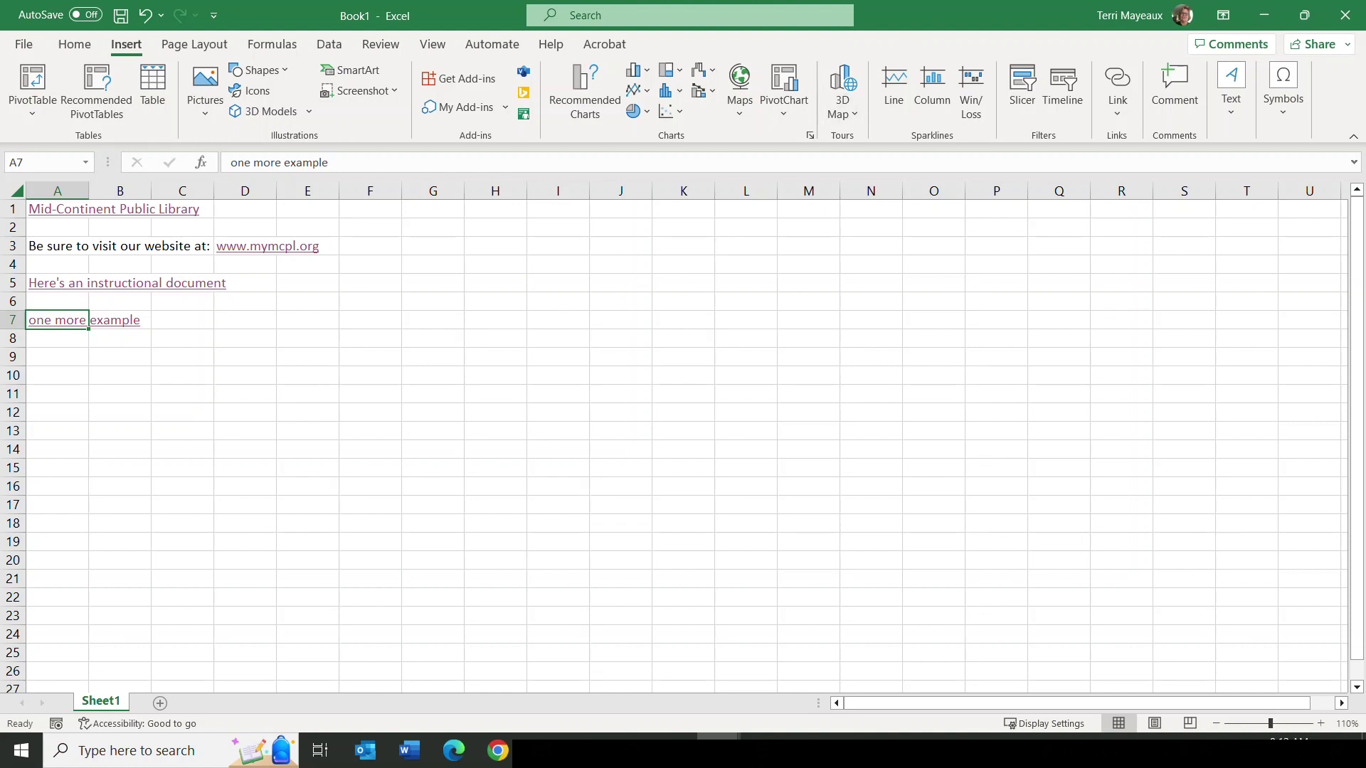
Start a hyperlink in cell A9 and bring up the library's YouTube playlists page.
left_click(71, 358)
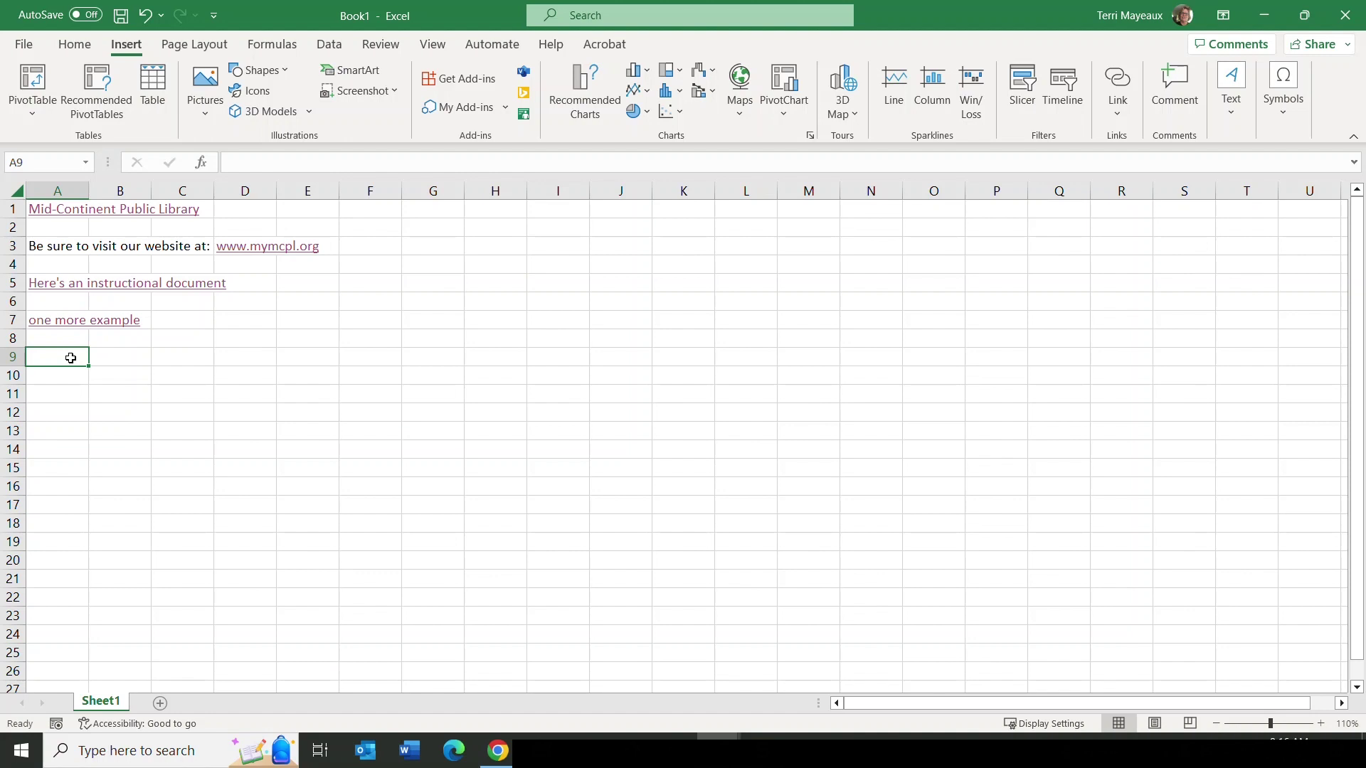
key("ctrl+k")
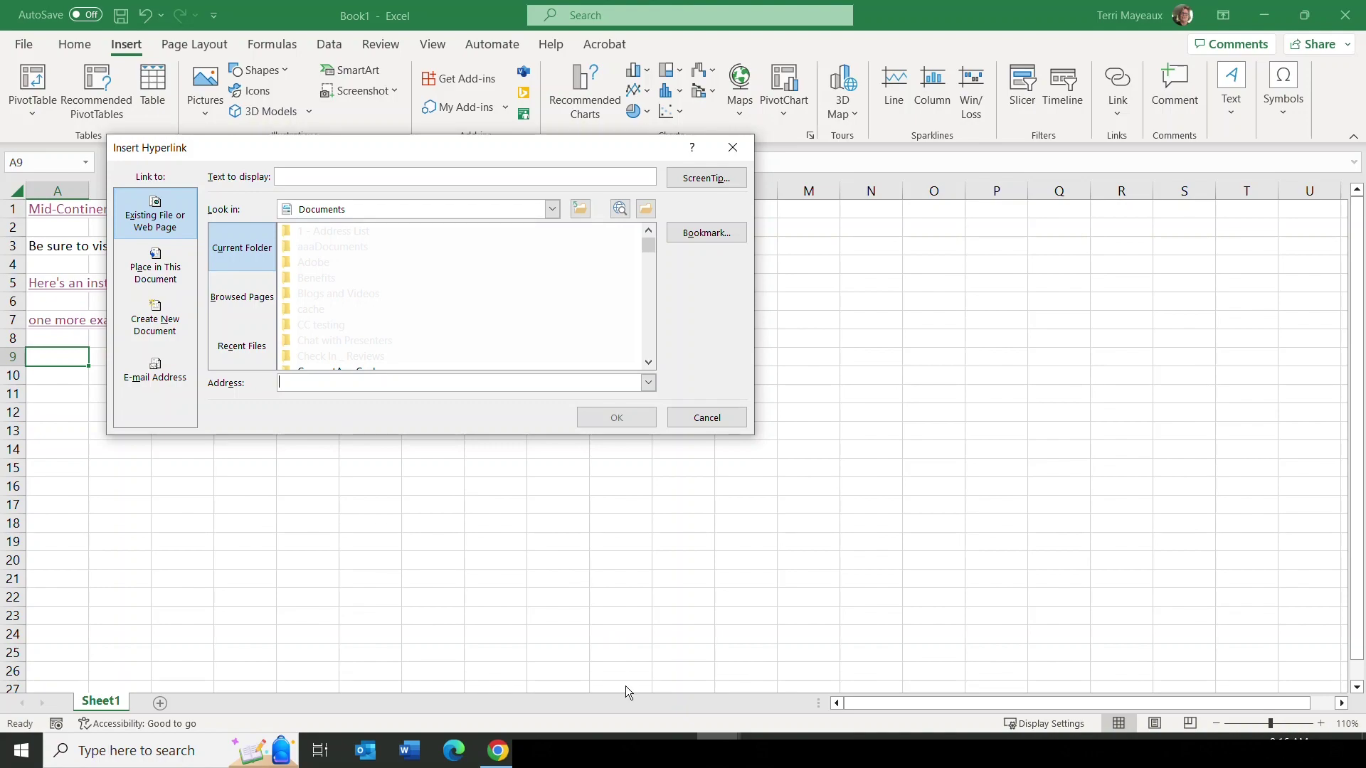
left_click(498, 750)
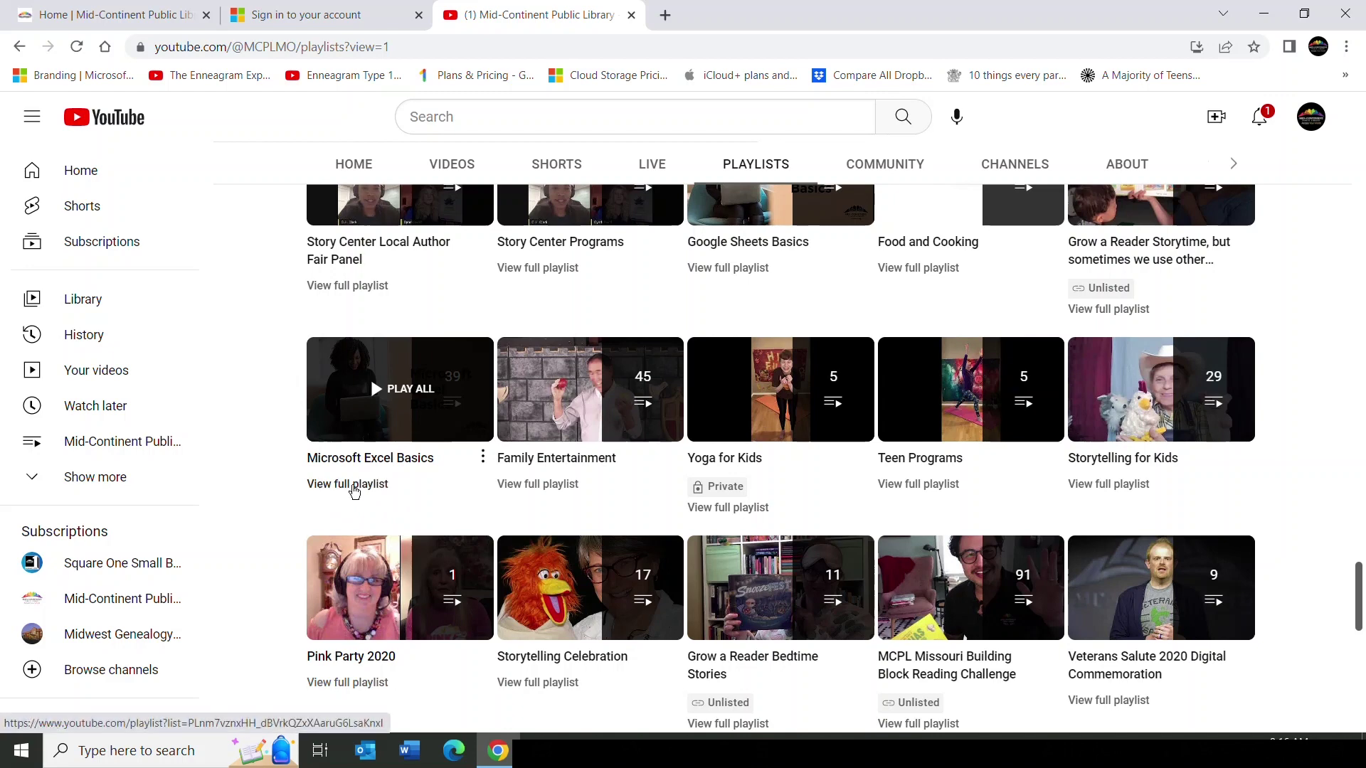
Open the full Microsoft Excel Basics playlist and select its web address to copy.
left_click(354, 490)
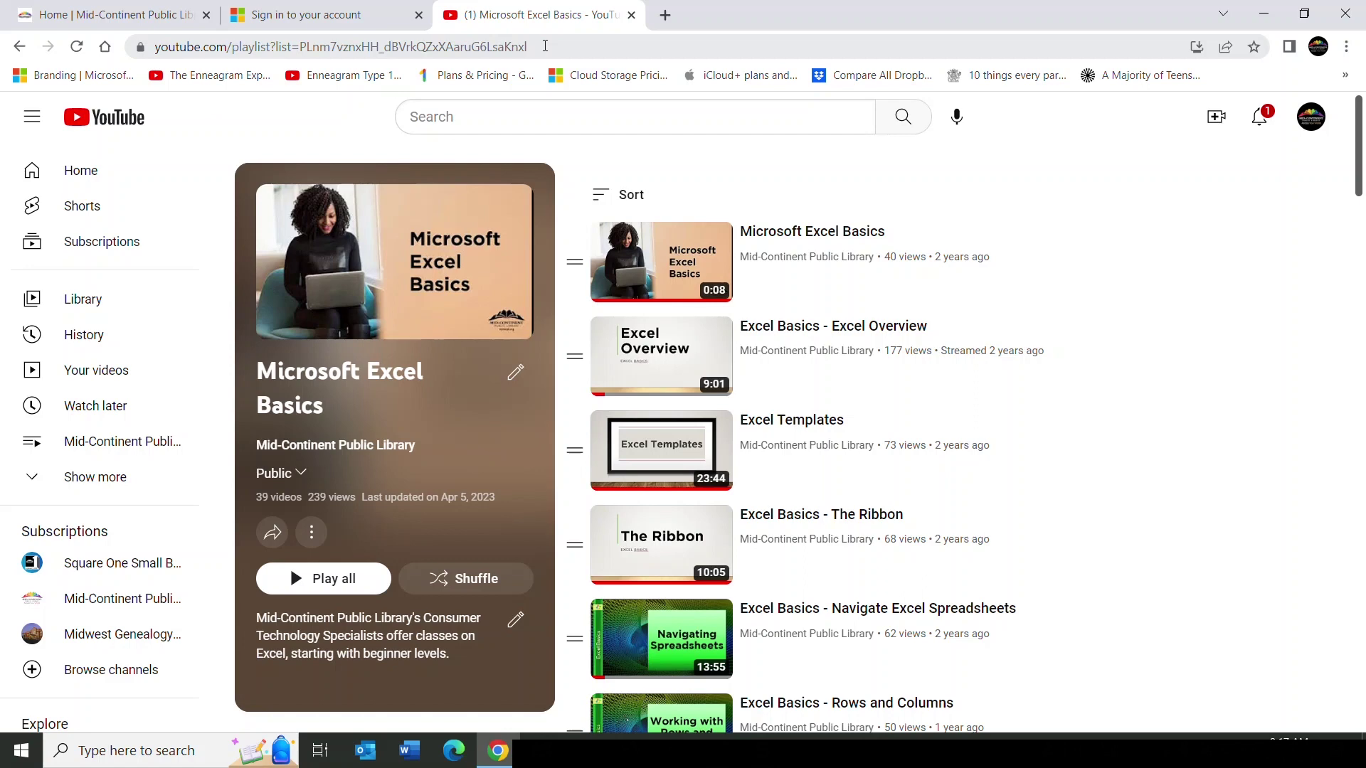
left_click(545, 46)
key("ctrl+c")
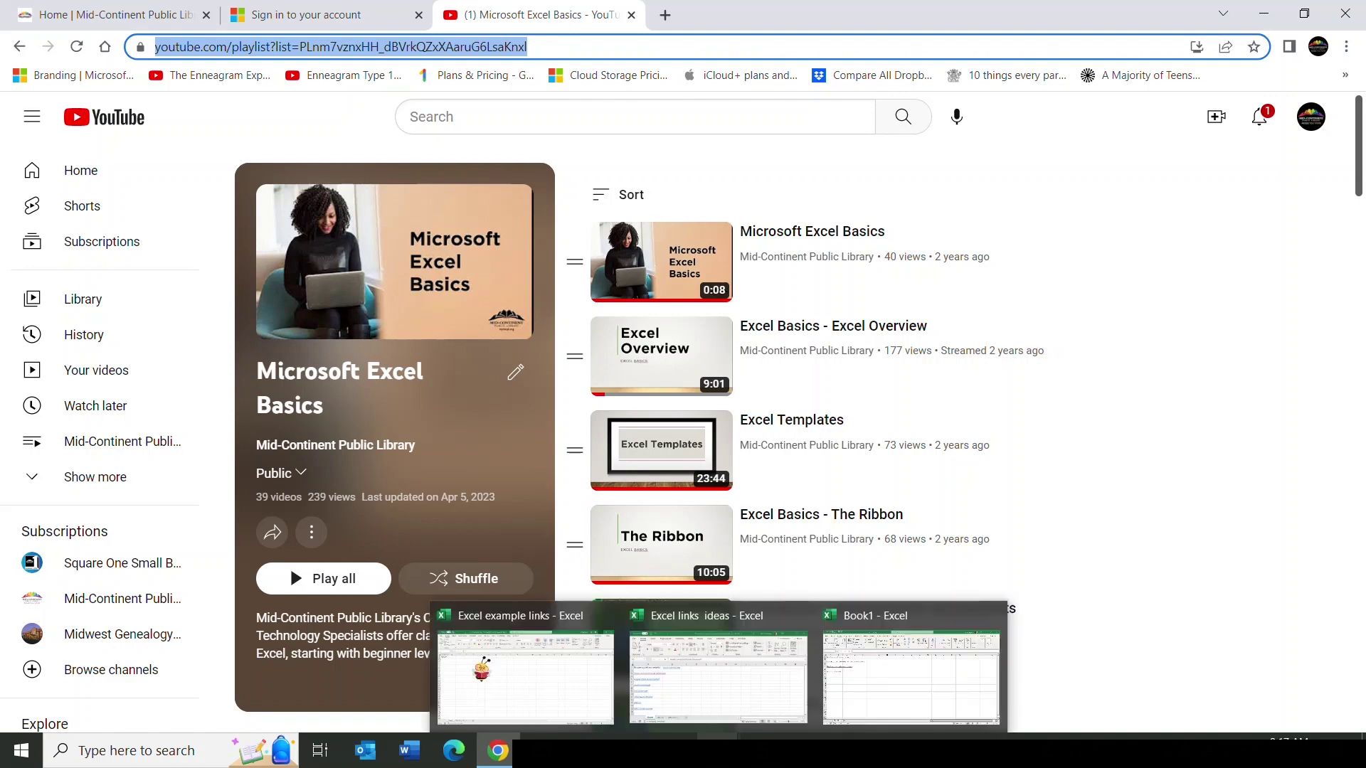
mouse_move(718, 750)
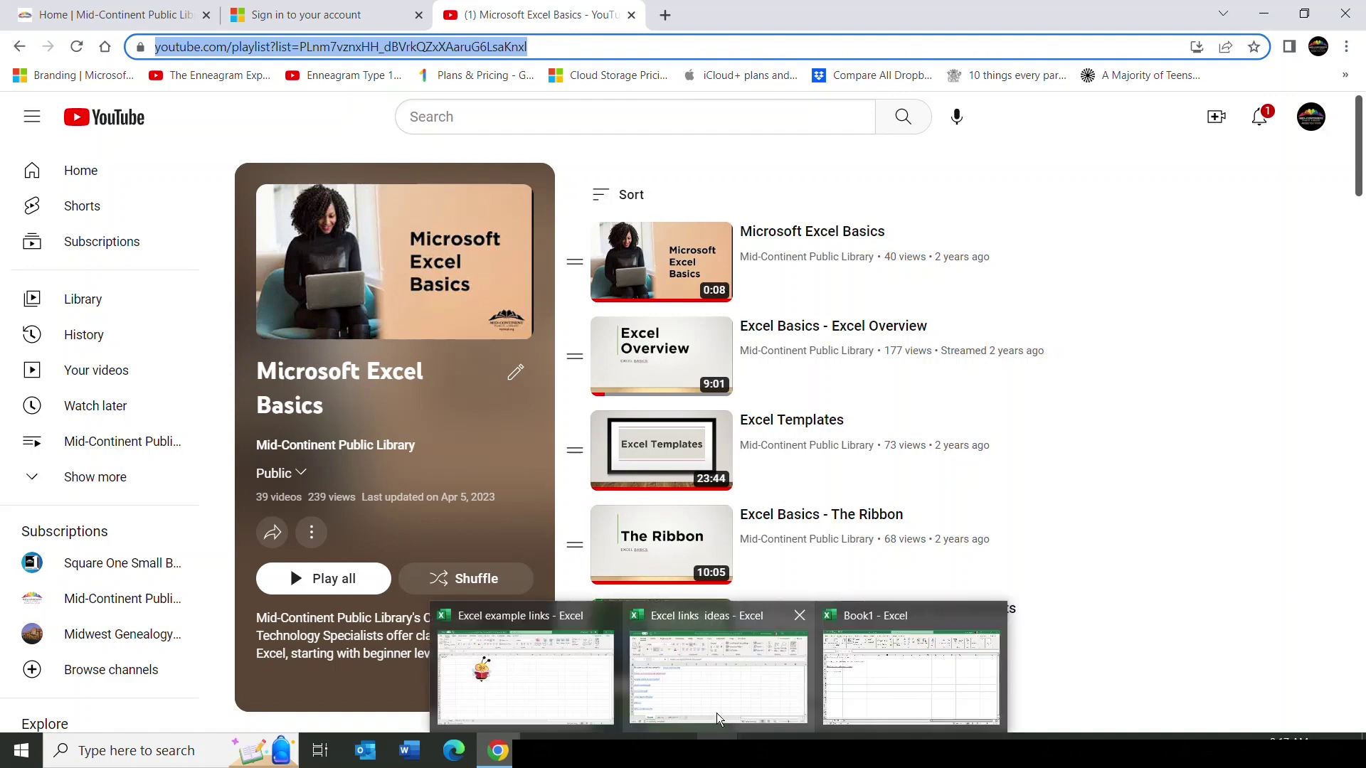
Paste the playlist URL as A9's link target, displaying 'Excel Basics Playlist'.
left_click(855, 619)
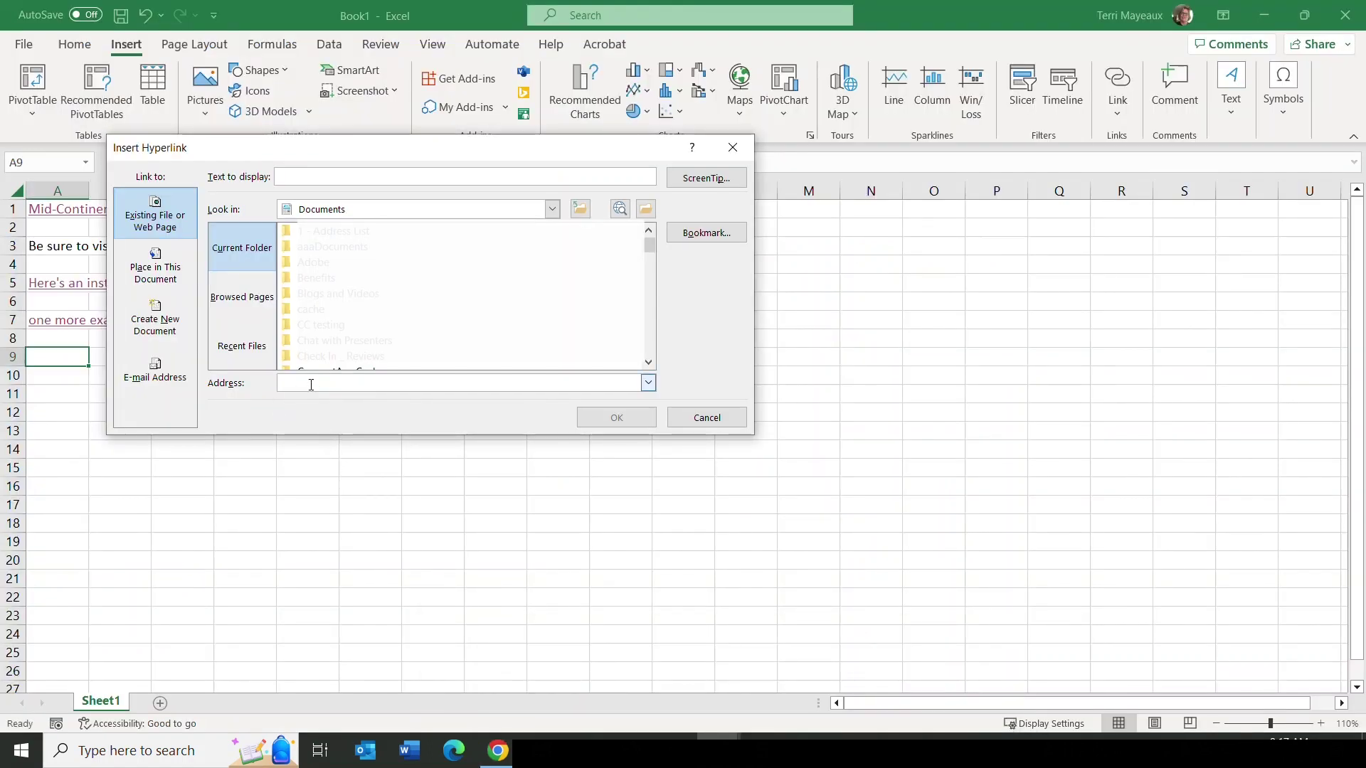
key("ctrl+v")
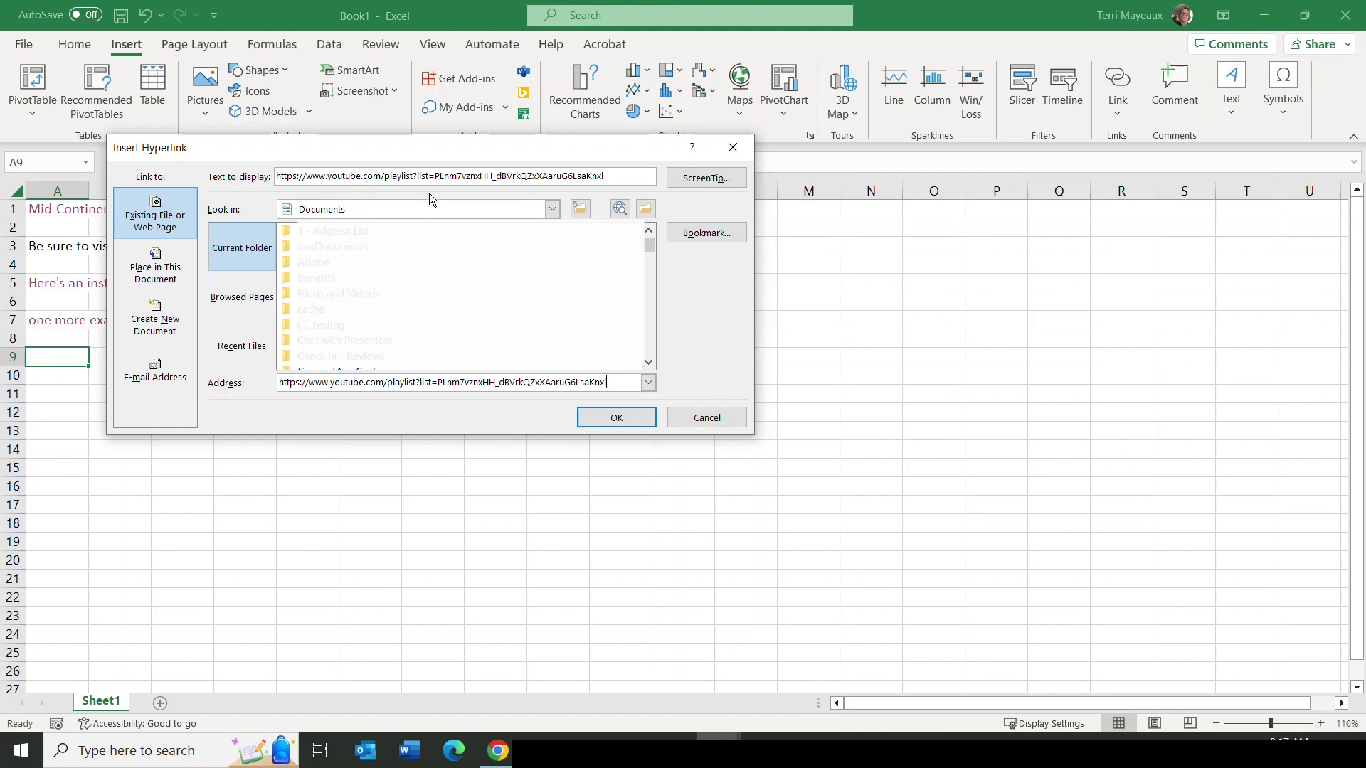
left_click_drag(612, 176, 278, 178)
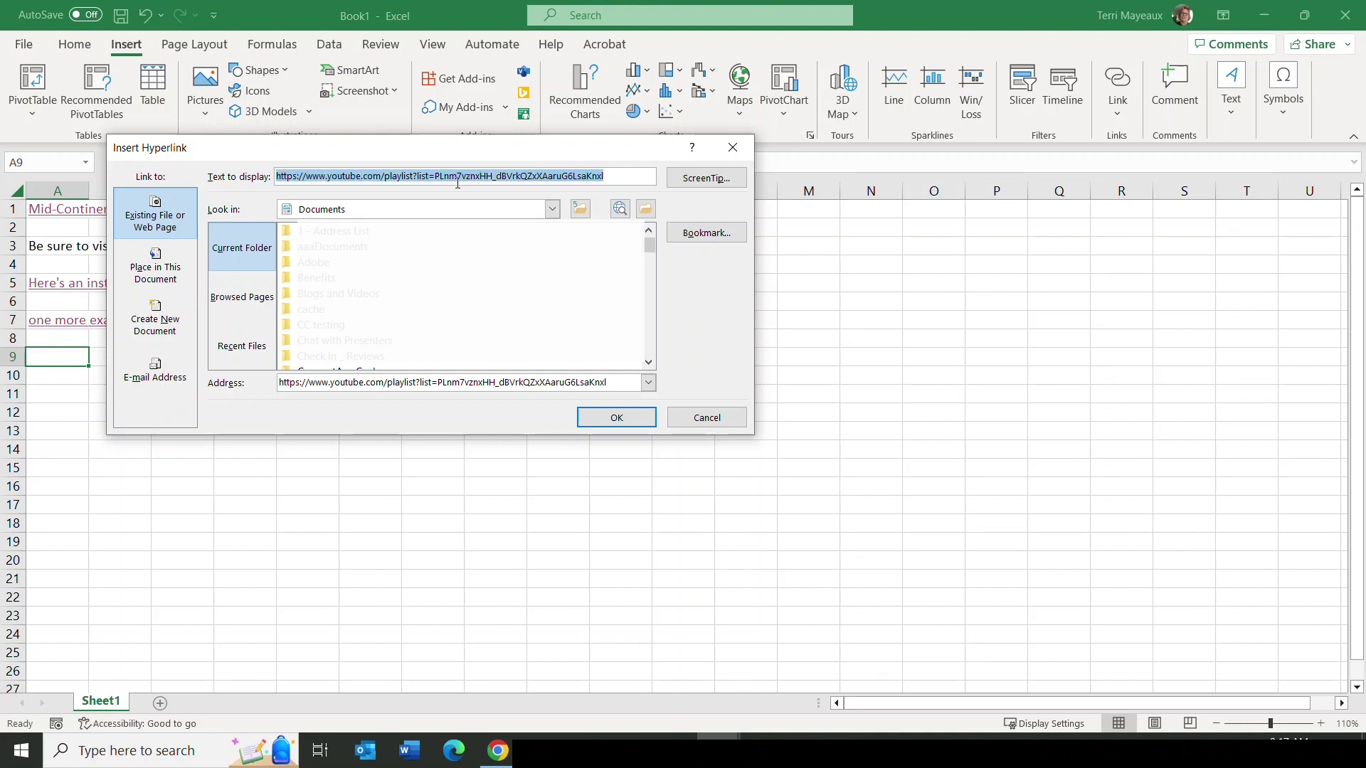
type("Exce")
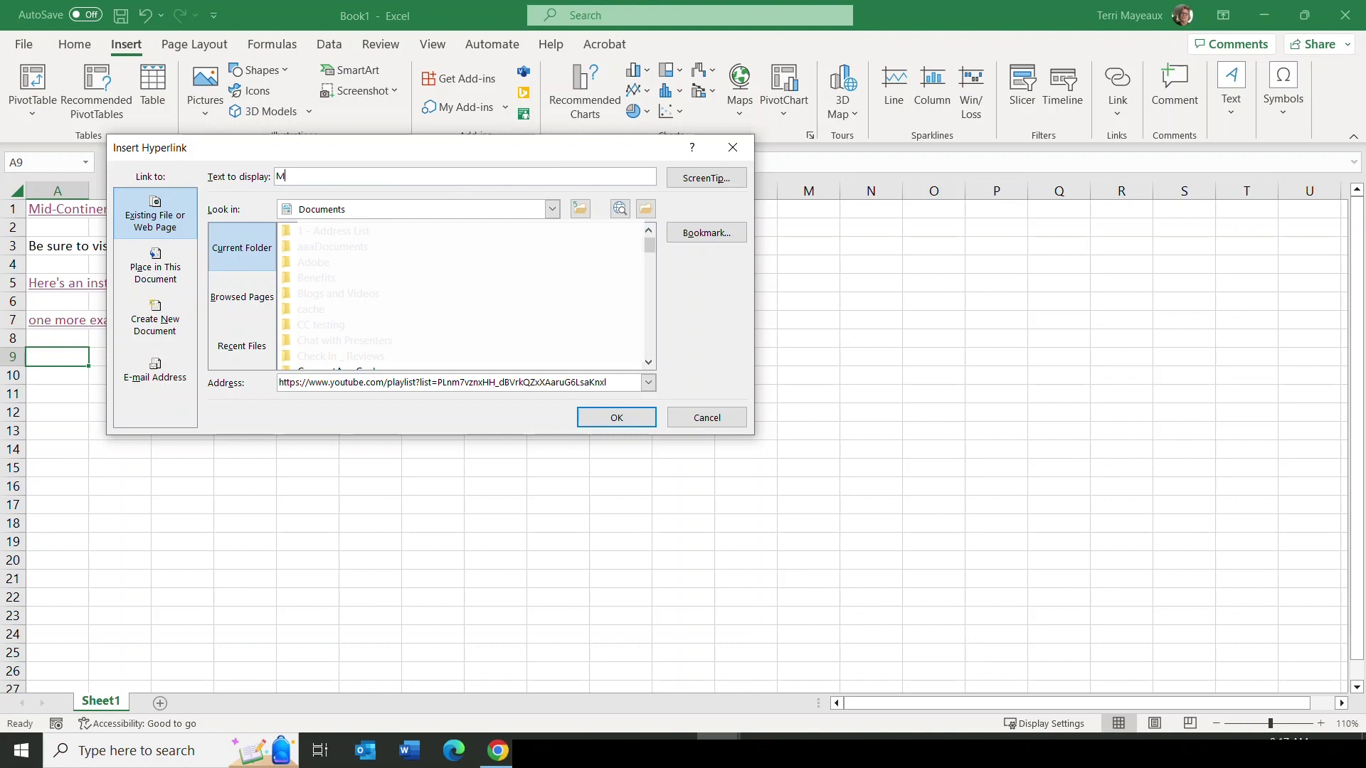
type("l Basics Playlist")
left_click(616, 417)
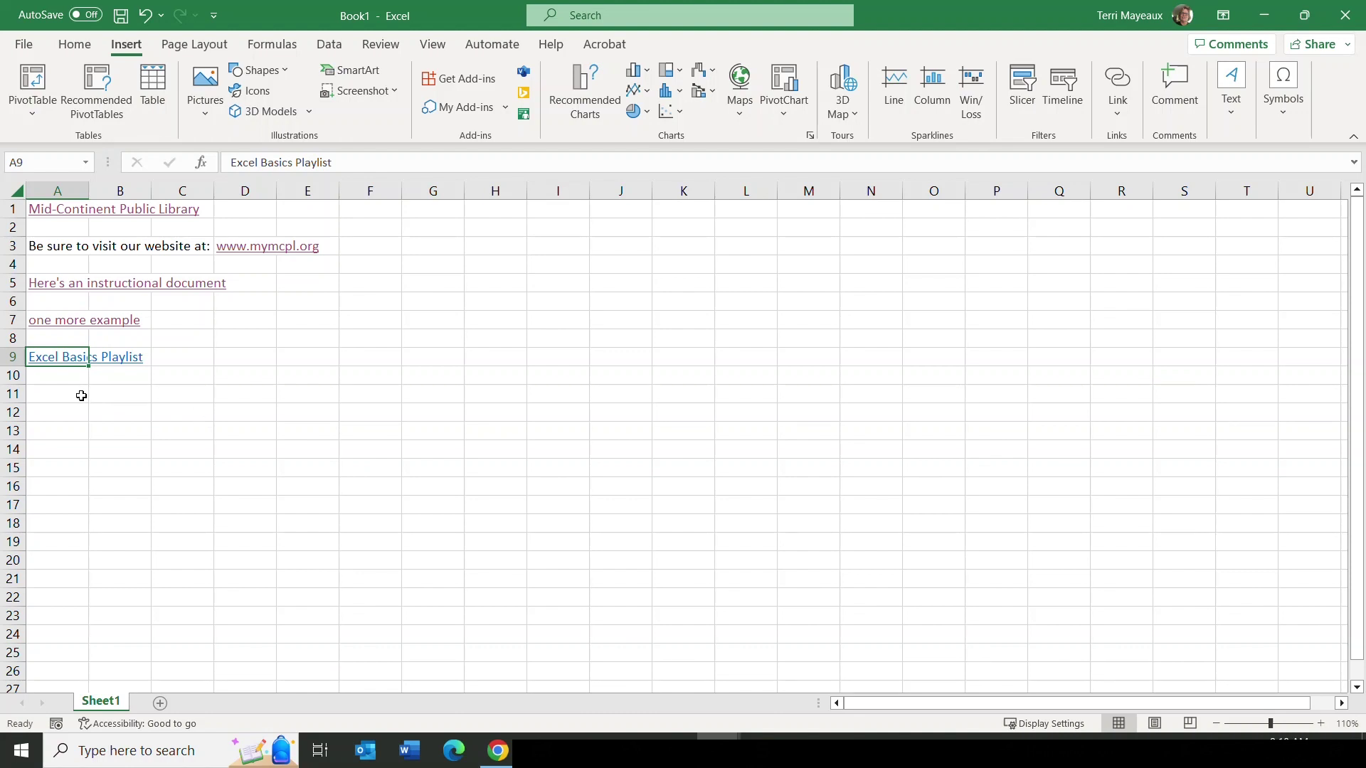
Follow the A9 'Excel Basics Playlist' link to check it opens the playlist.
mouse_move(71, 363)
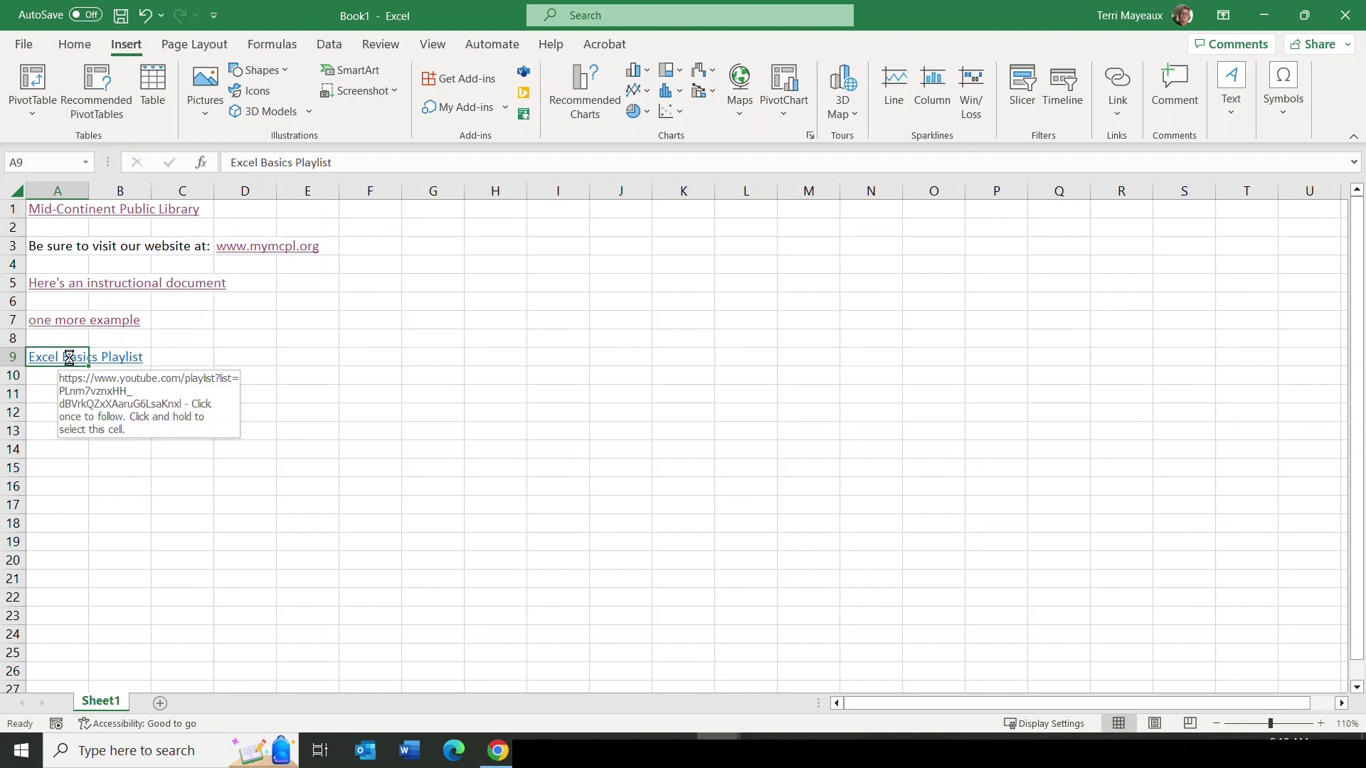
left_click(71, 360)
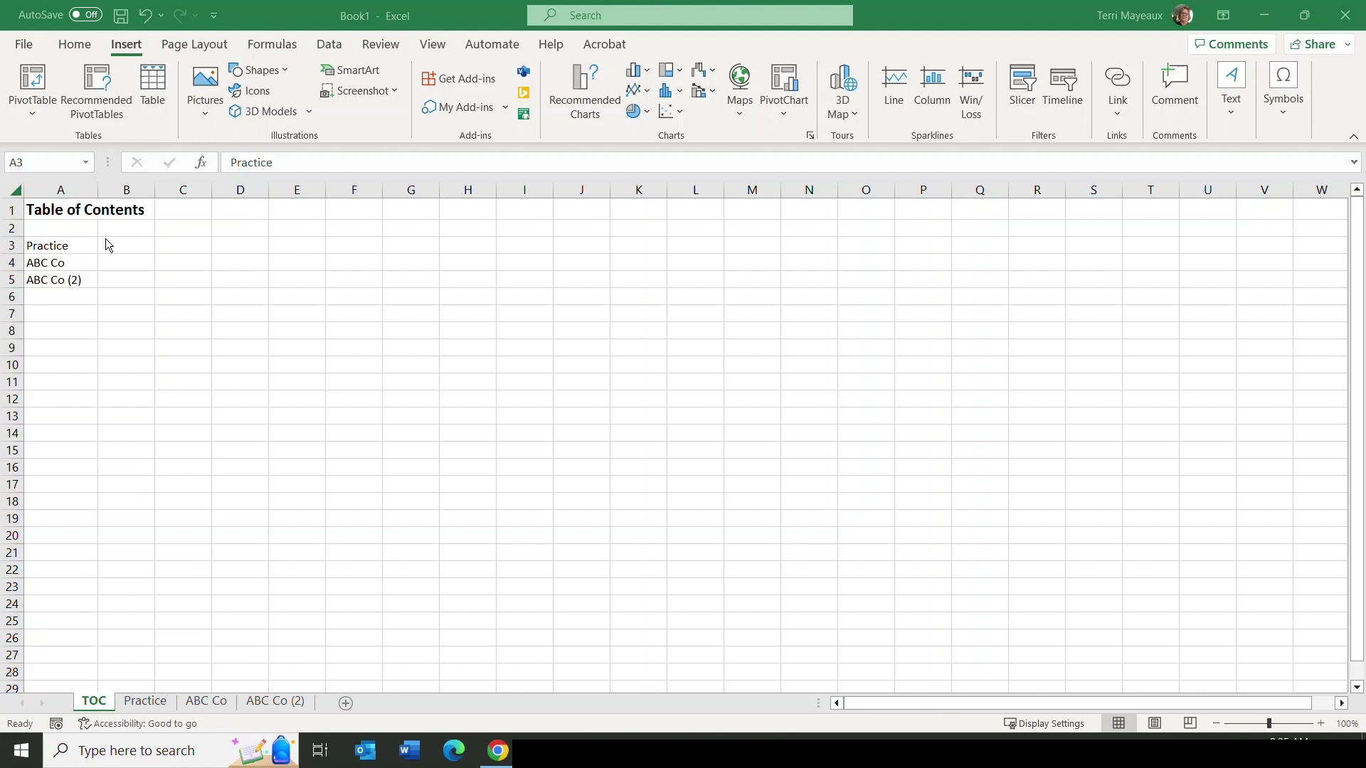
Open Insert Hyperlink for the 'ABC Co' entry in TOC cell A4.
left_click(47, 264)
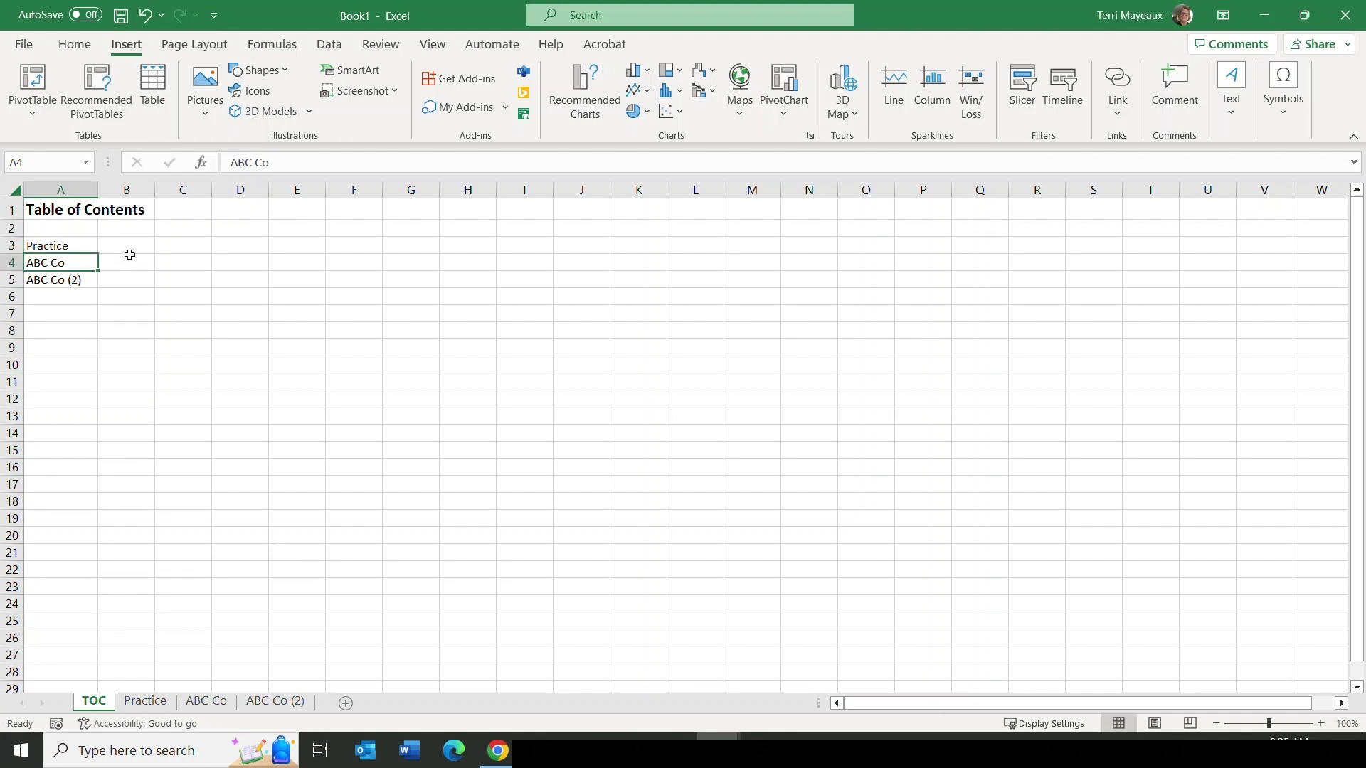
key("ctrl+k")
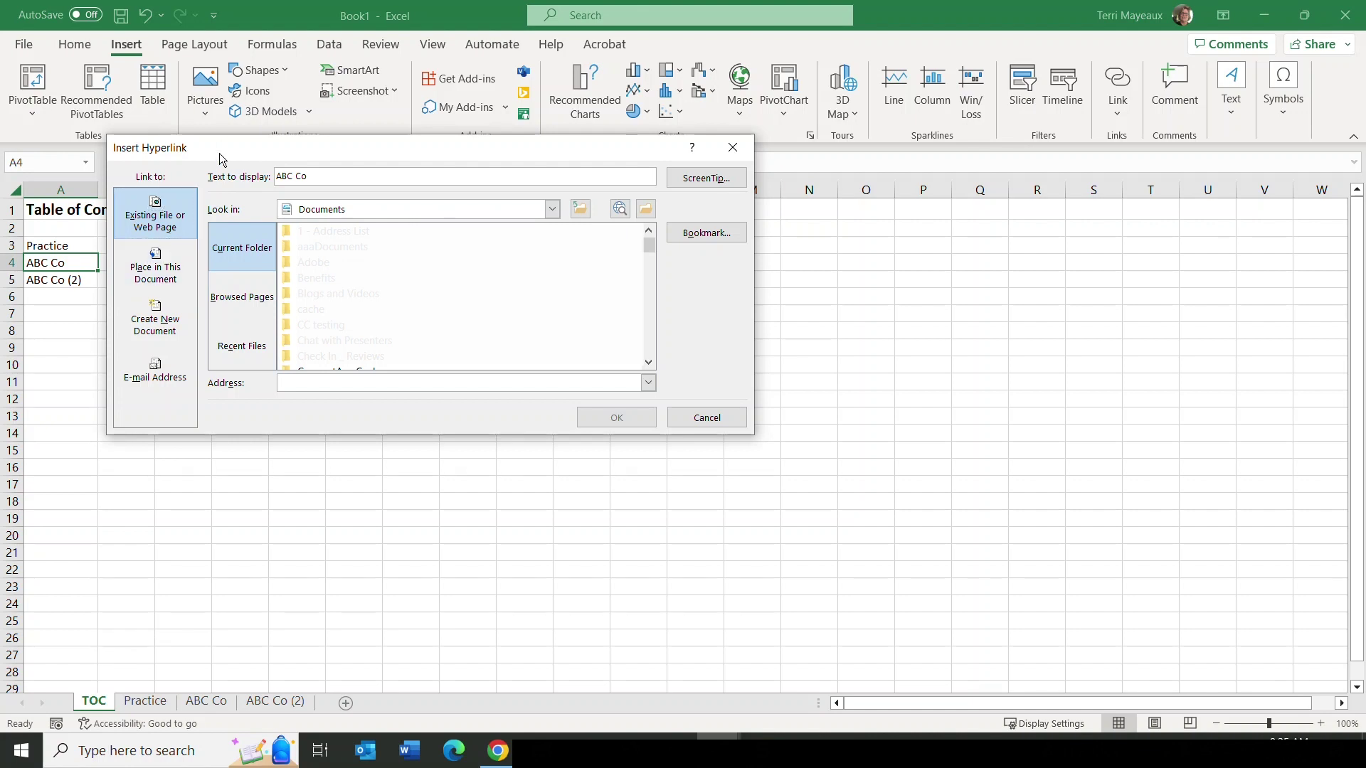
left_click_drag(239, 158, 247, 136)
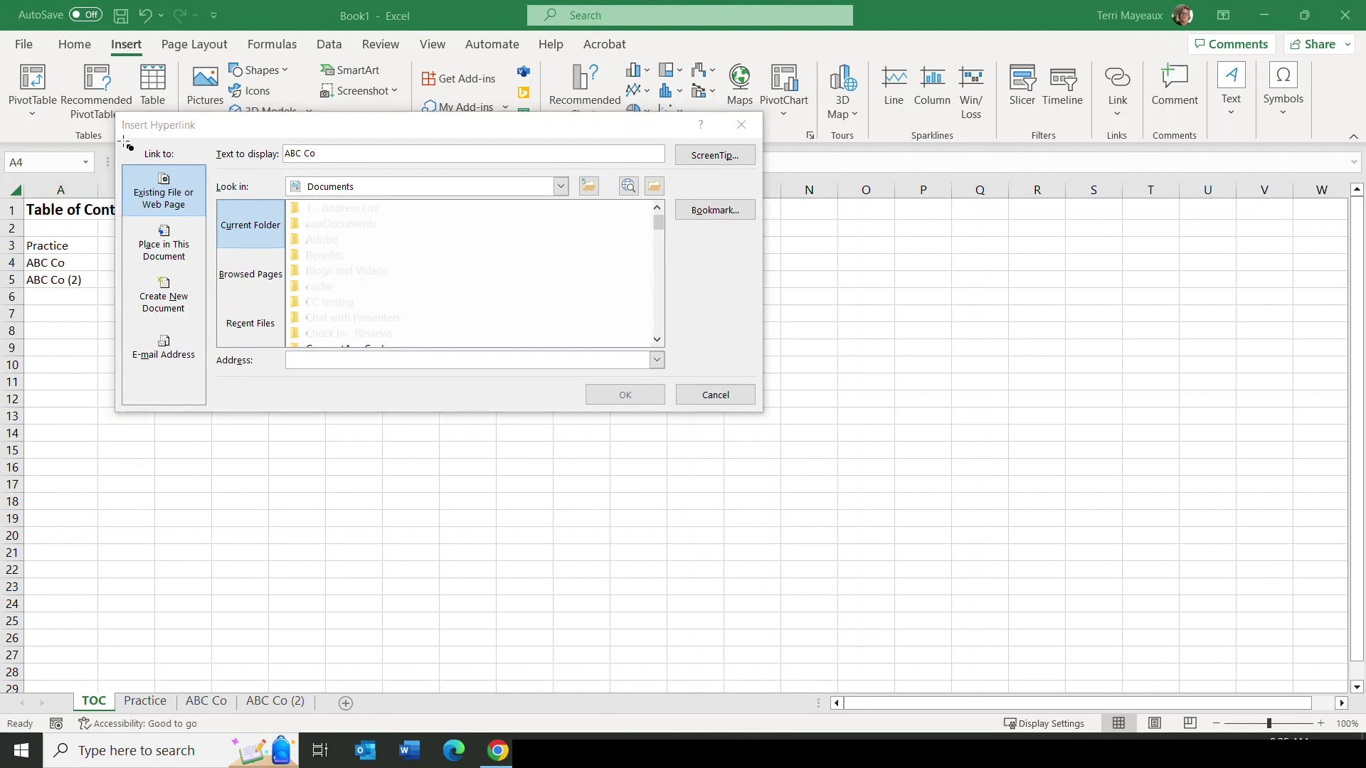
mouse_move(126, 219)
left_mouse_down()
mouse_move(151, 273)
mouse_move(207, 272)
left_mouse_up()
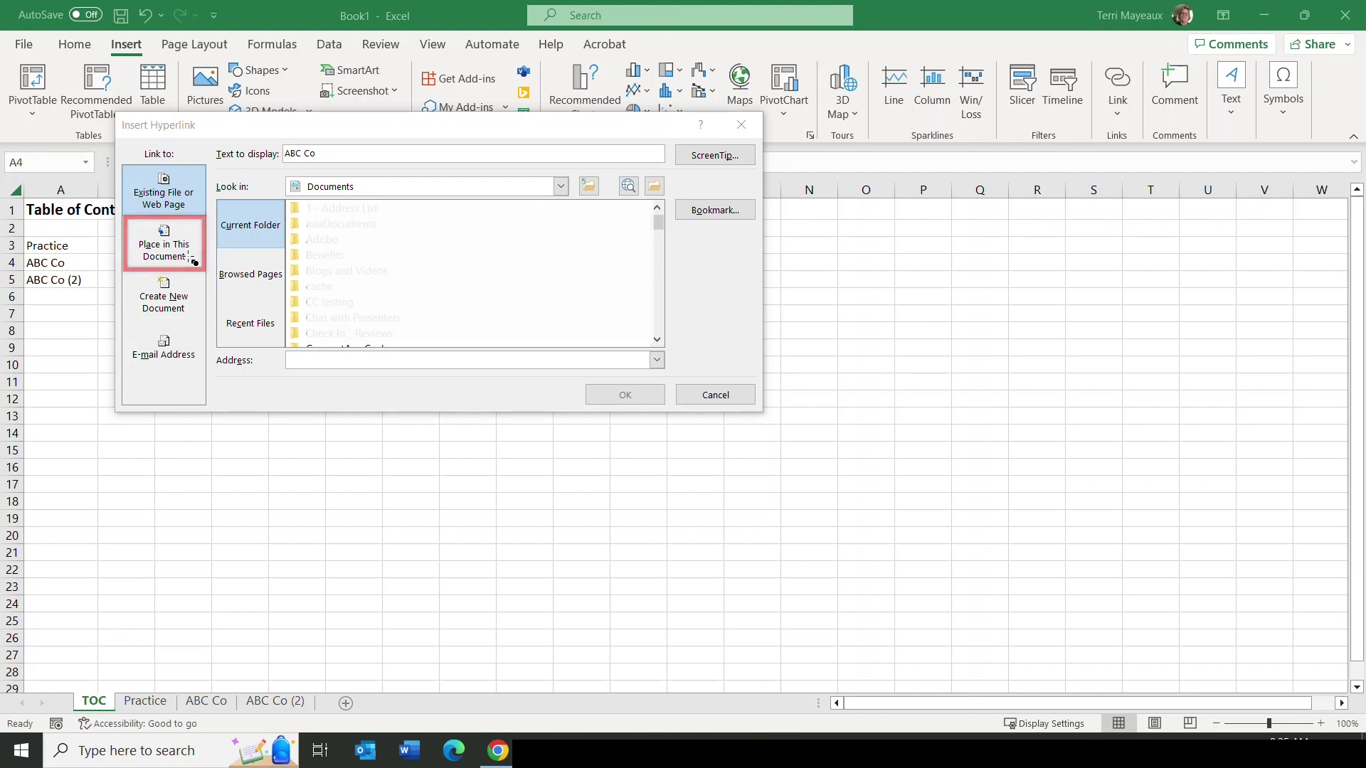
Link A4's 'ABC Co' to cell A1 of the ABC Co sheet via Place in This Document.
left_click(191, 246)
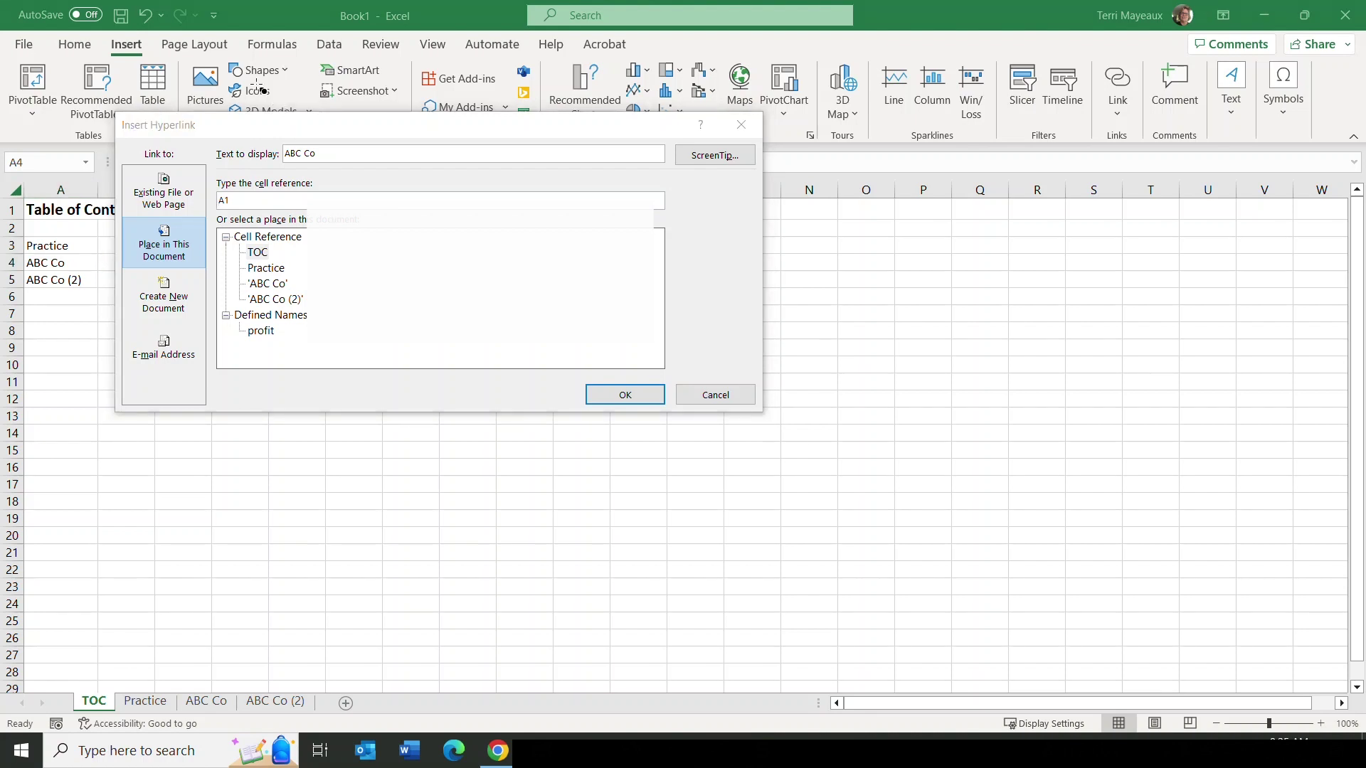
mouse_move(212, 145)
left_mouse_down()
mouse_move(217, 170)
mouse_move(337, 171)
left_mouse_up()
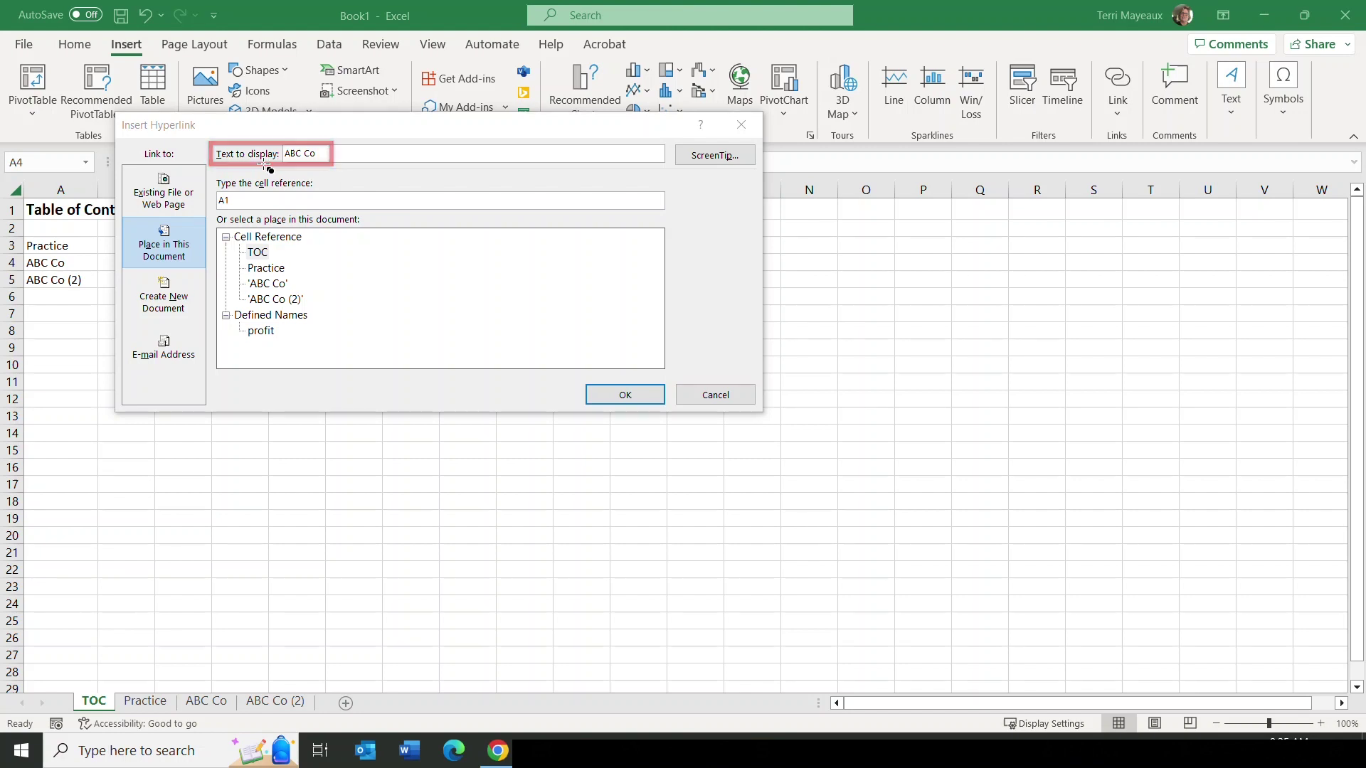
mouse_move(213, 173)
left_mouse_down()
mouse_move(223, 213)
mouse_move(248, 224)
mouse_move(329, 218)
left_mouse_up()
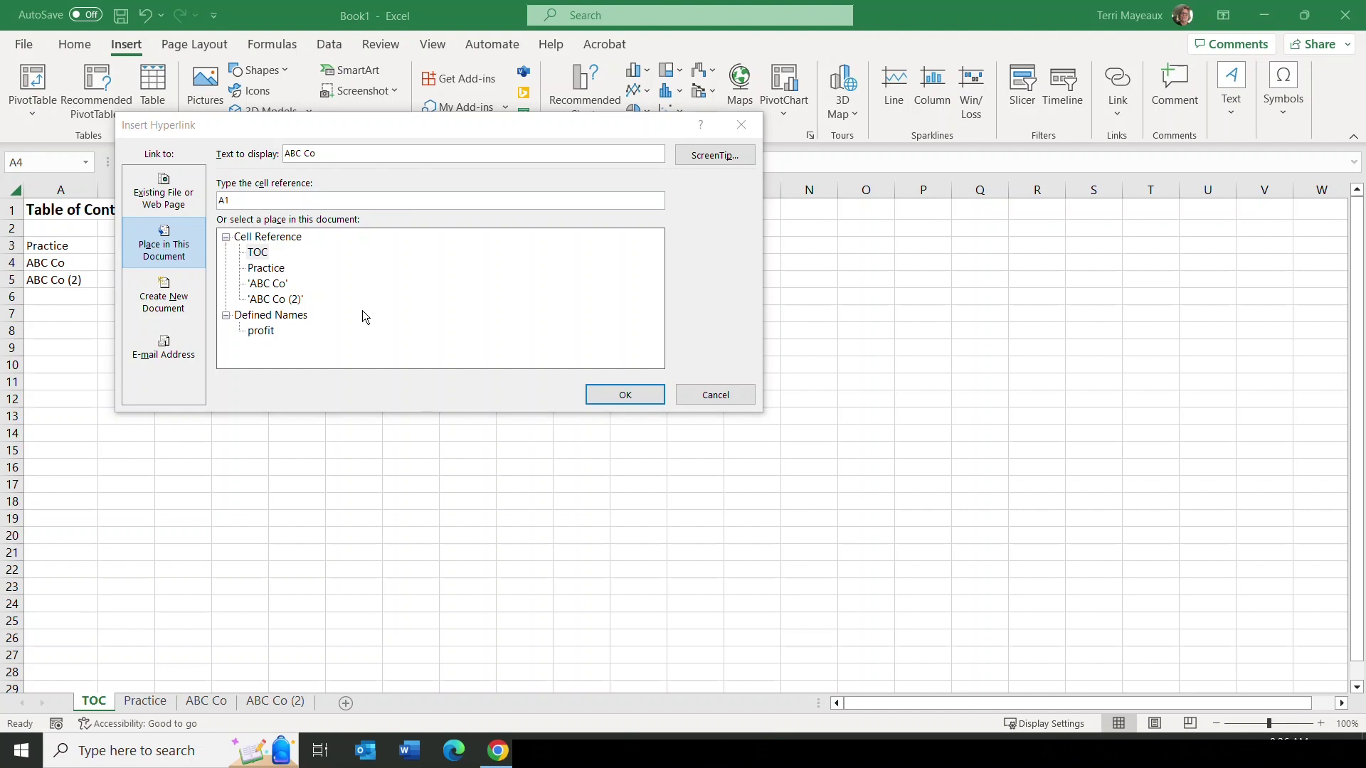
left_click(265, 284)
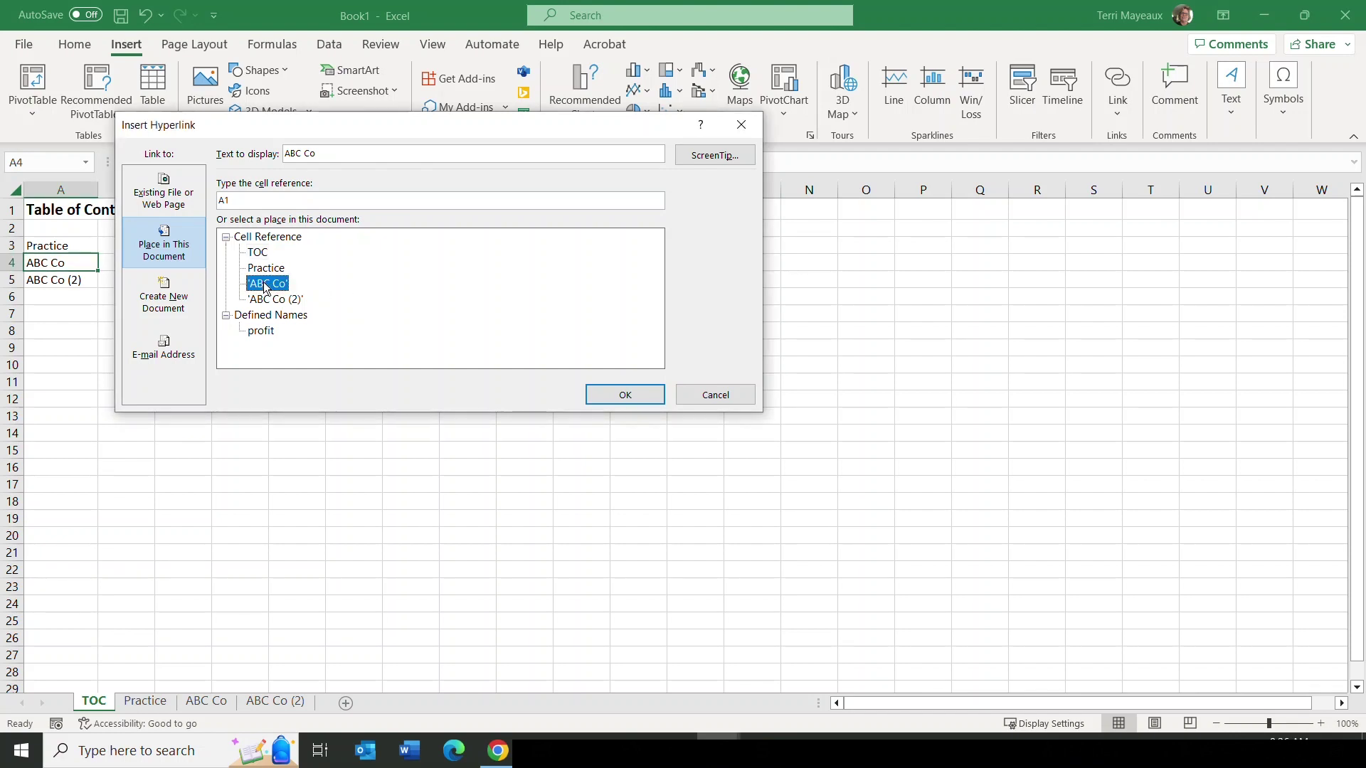
left_click(623, 396)
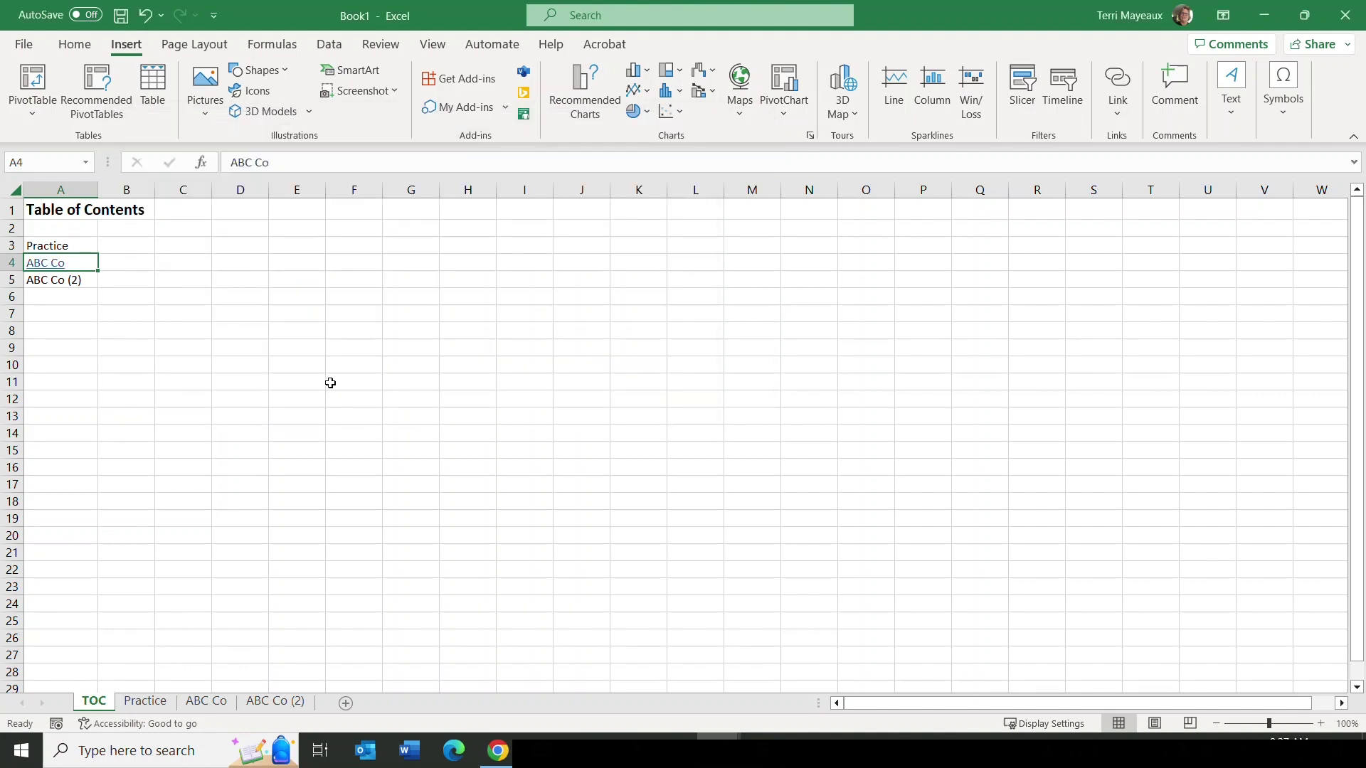
Test the ABC Co link, then return to the Practice sheet with Ctrl+PgUp.
left_click(49, 268)
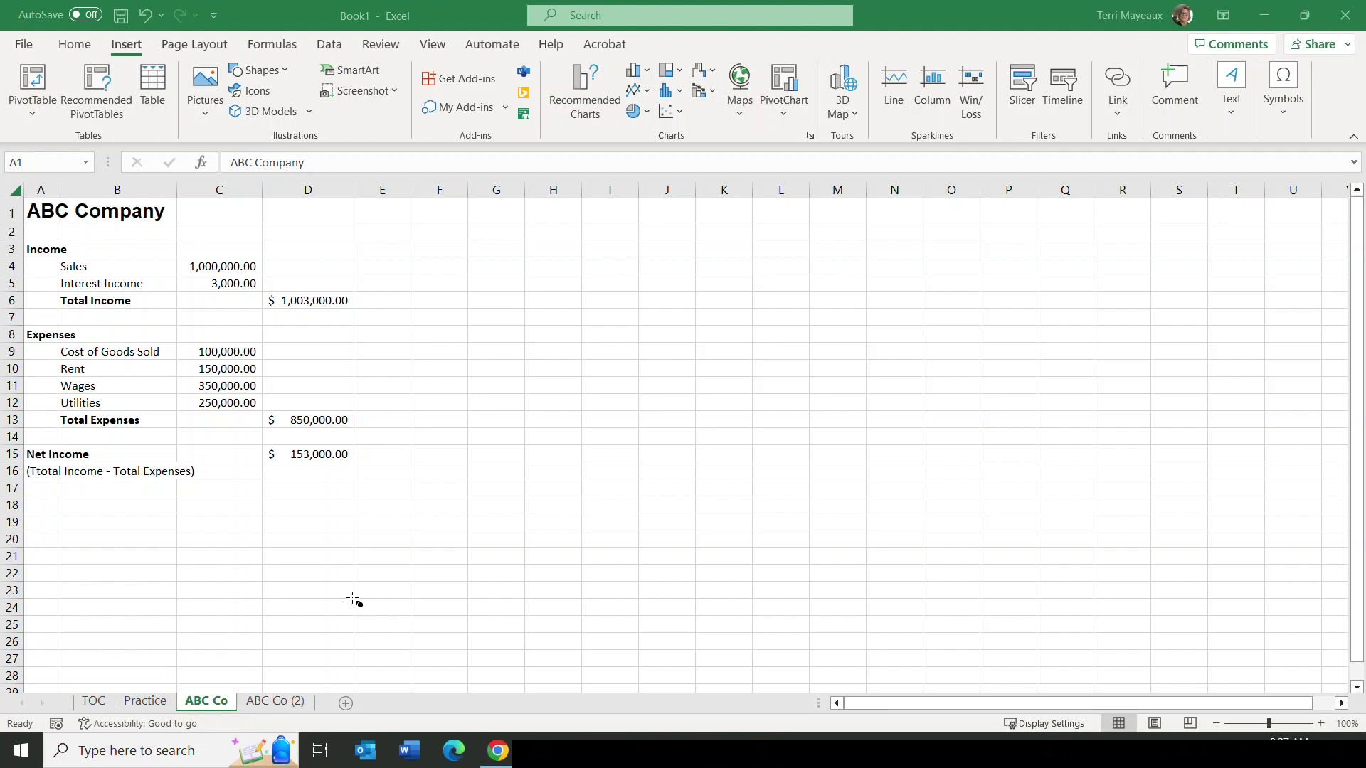
key("ctrl+Page_Up")
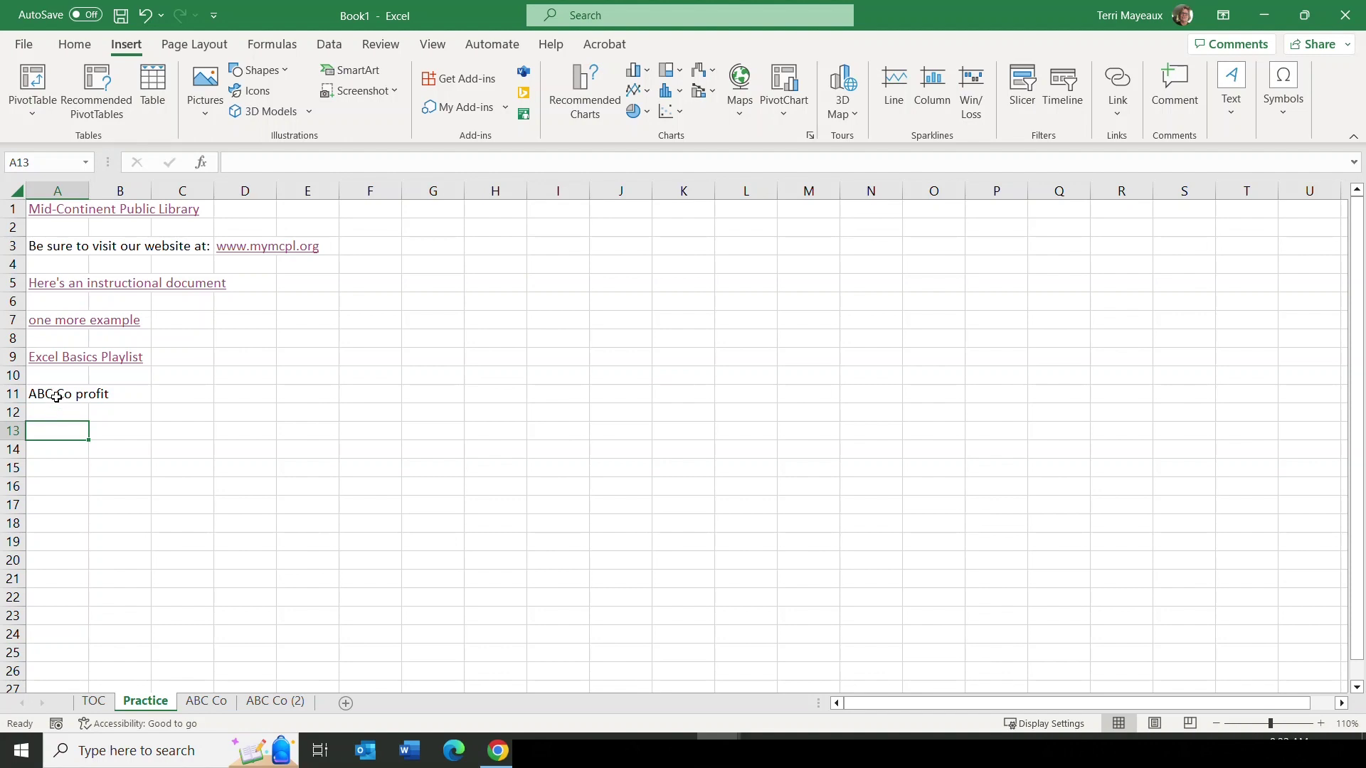
left_click(56, 394)
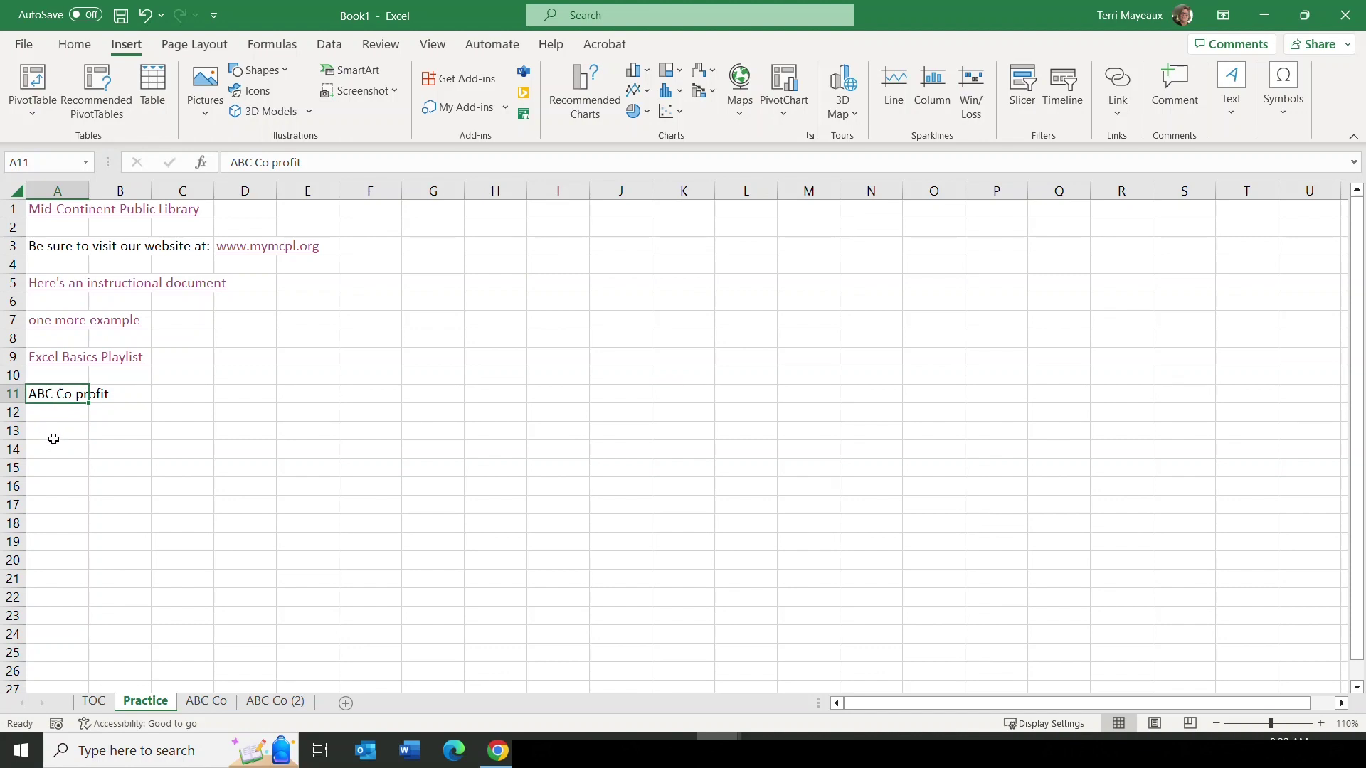
left_click(207, 705)
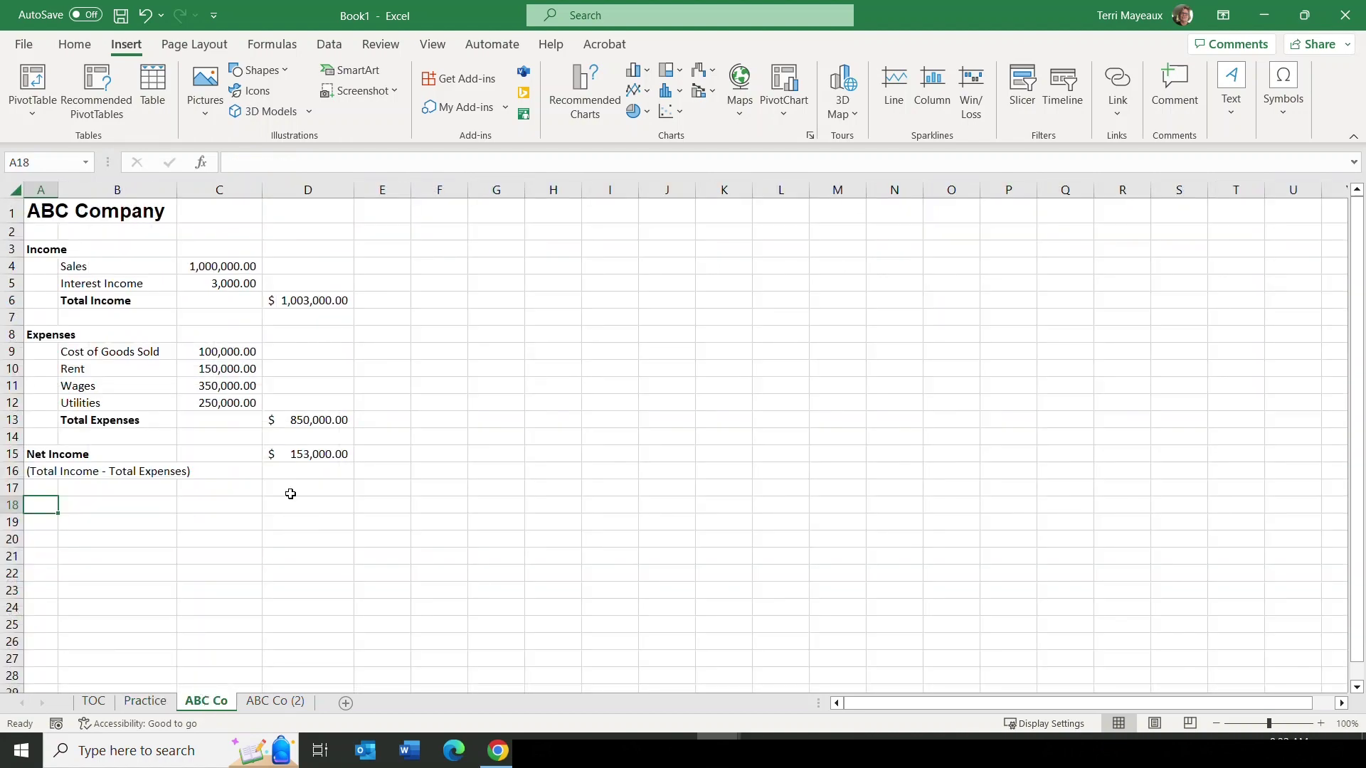
left_click(296, 456)
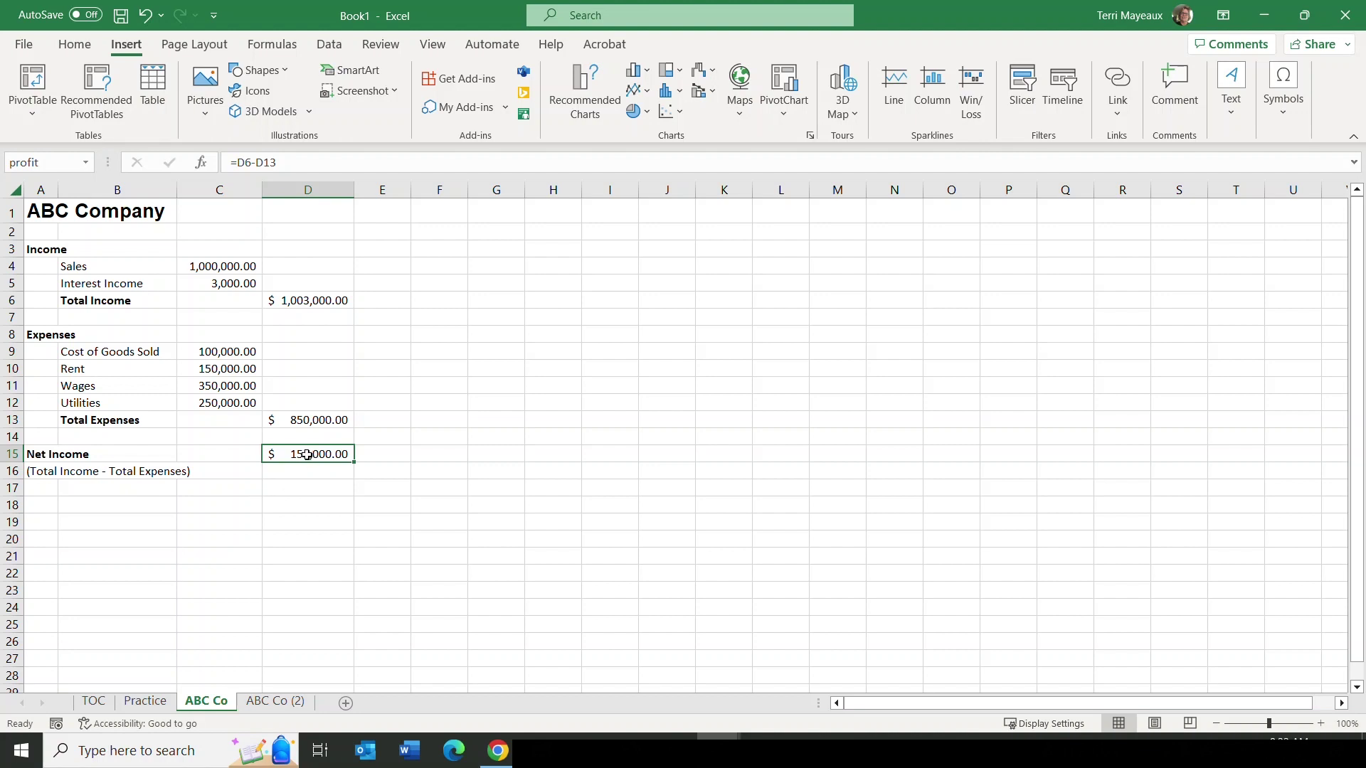
left_click(149, 702)
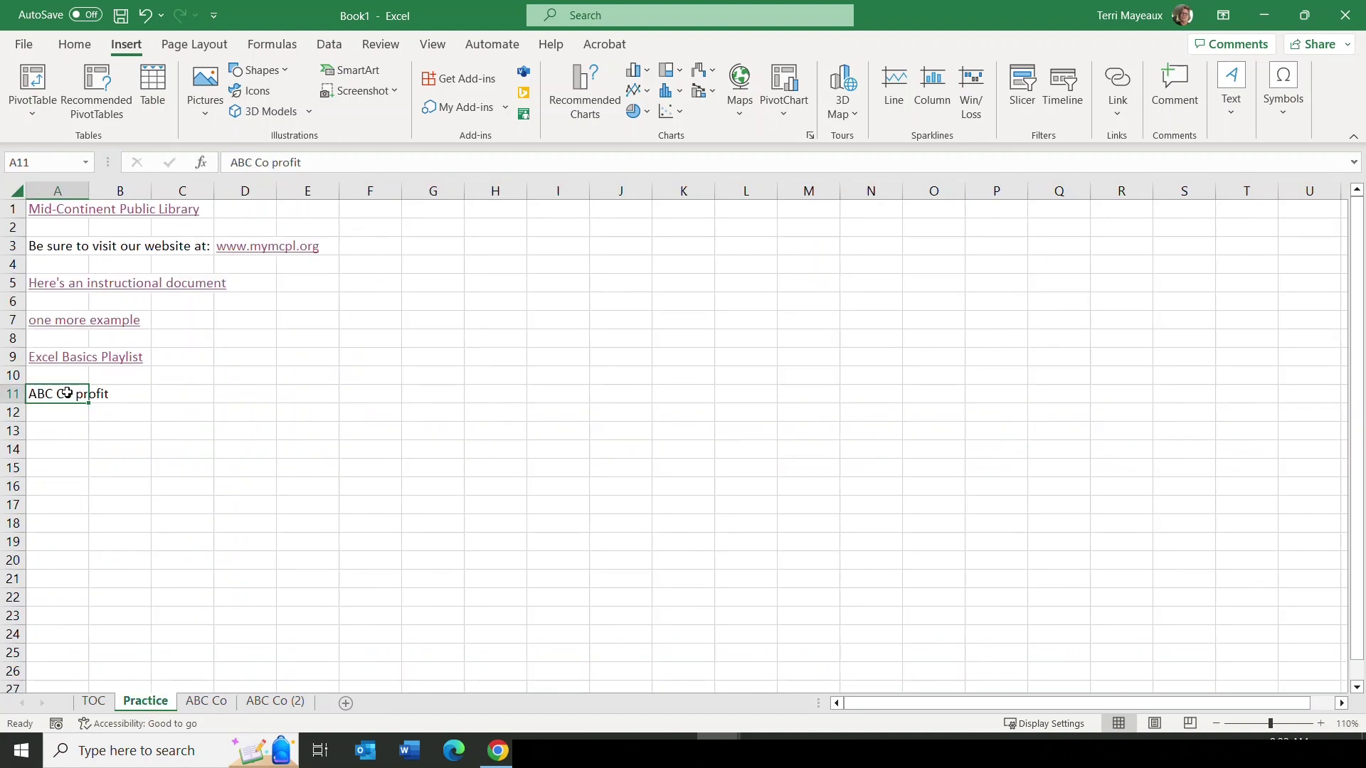
Link A11's 'ABC Co profit' to the defined name 'profit' and follow it to D15.
key("ctrl+k")
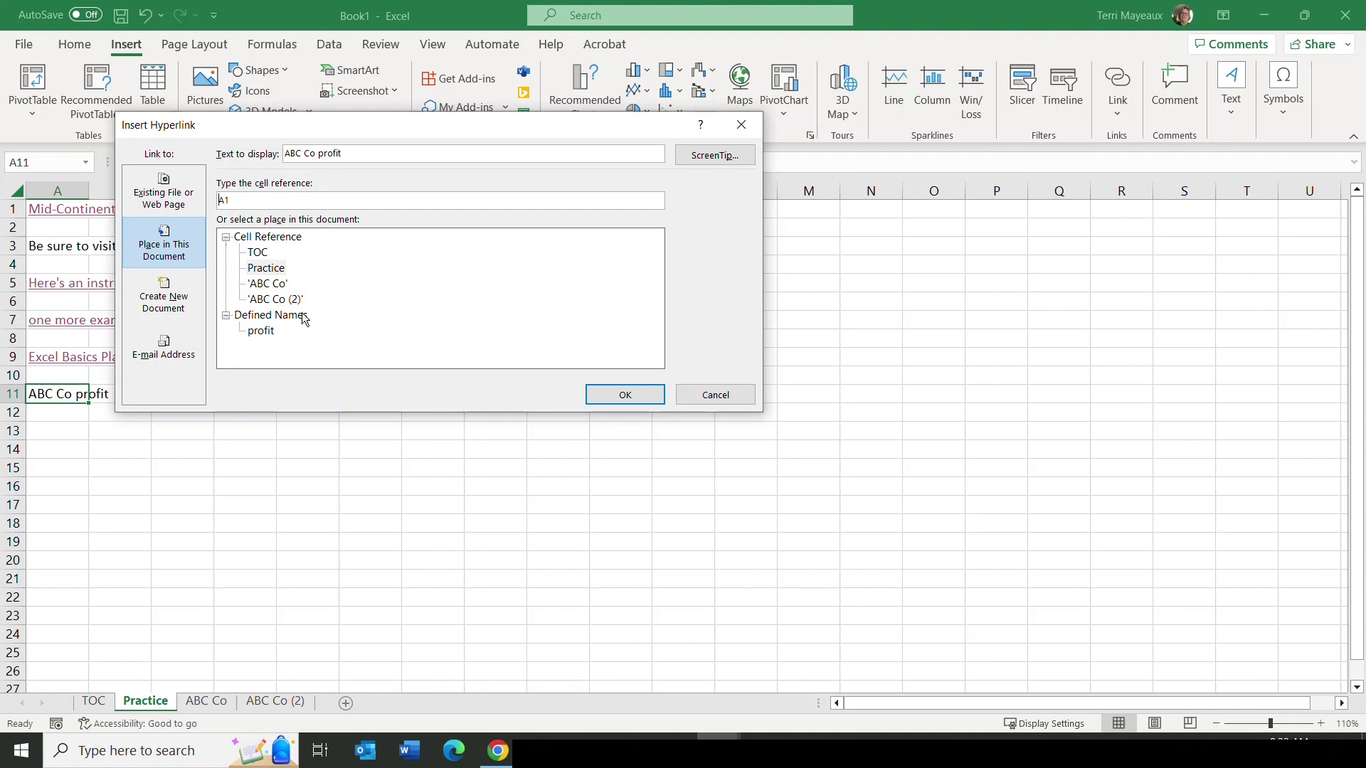
left_click(264, 334)
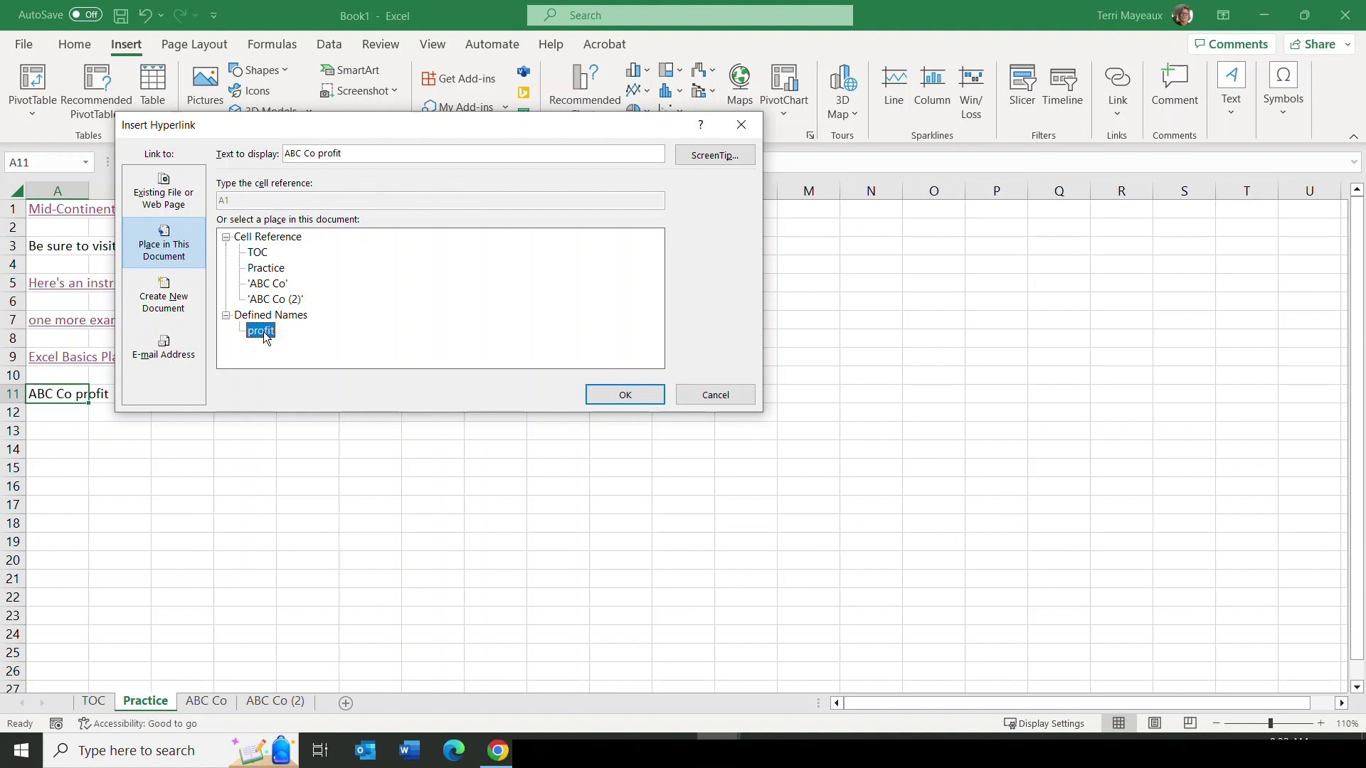
left_click(623, 396)
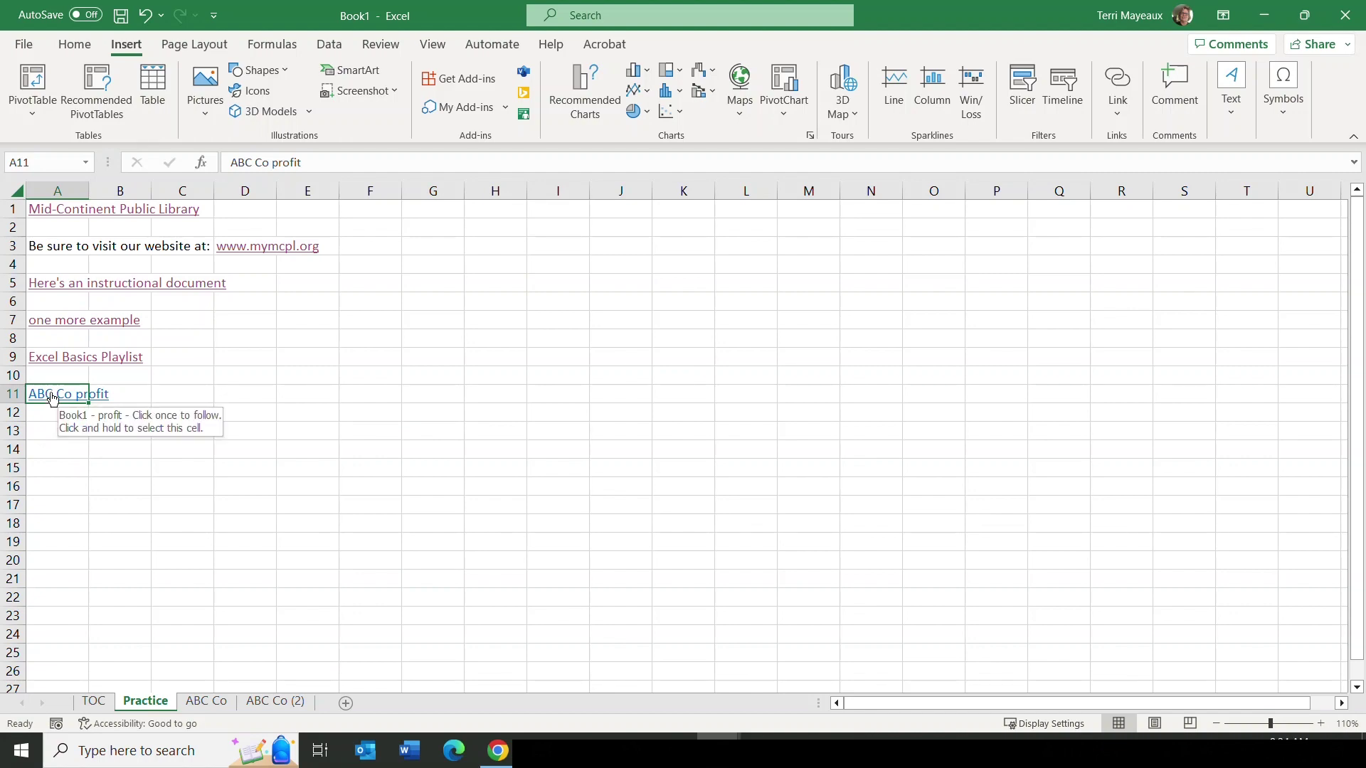
left_click(53, 397)
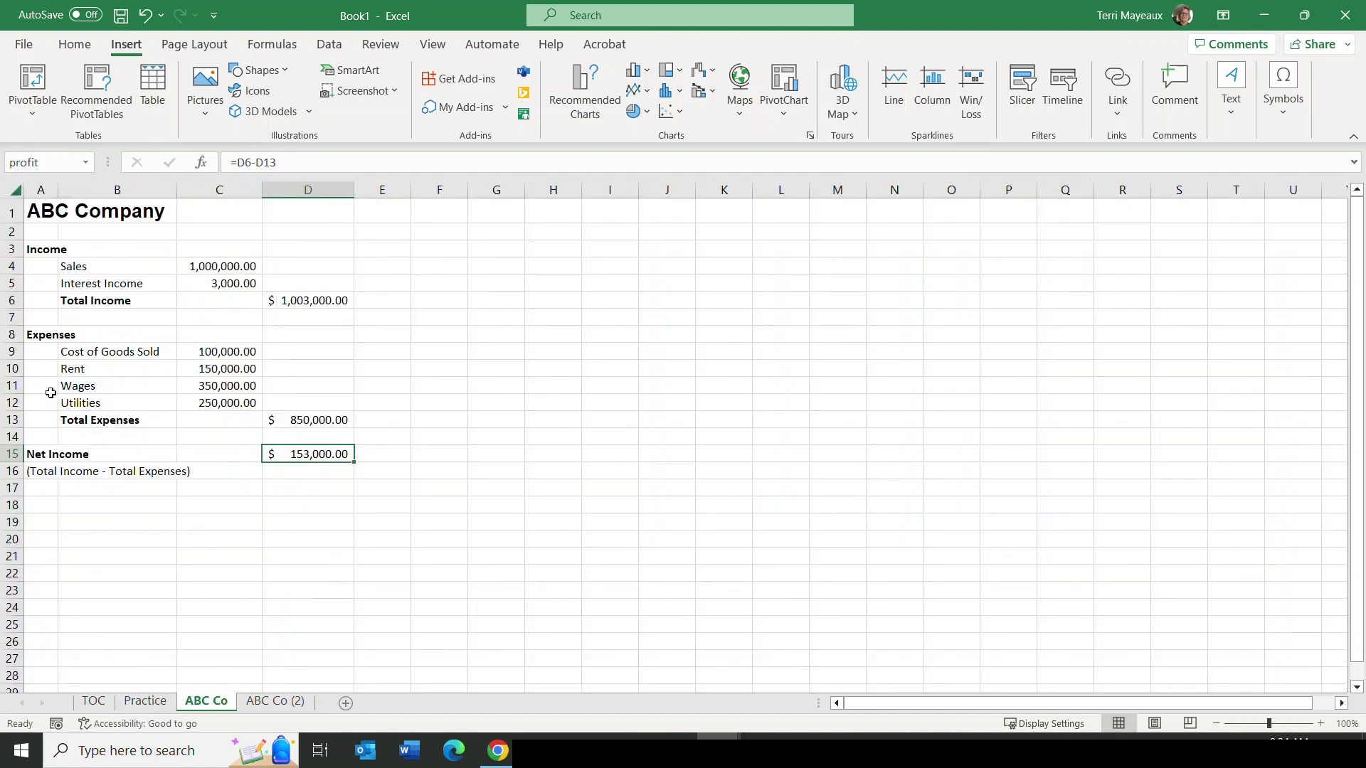